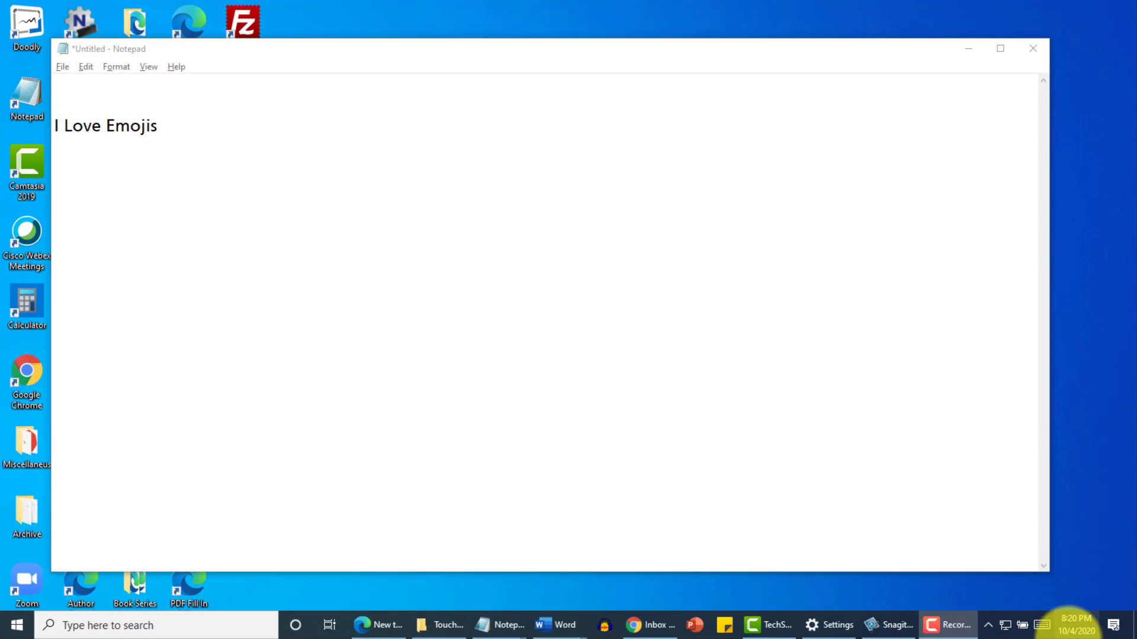
Open the on-screen touch keyboard from its taskbar icon
right_click(1041, 637)
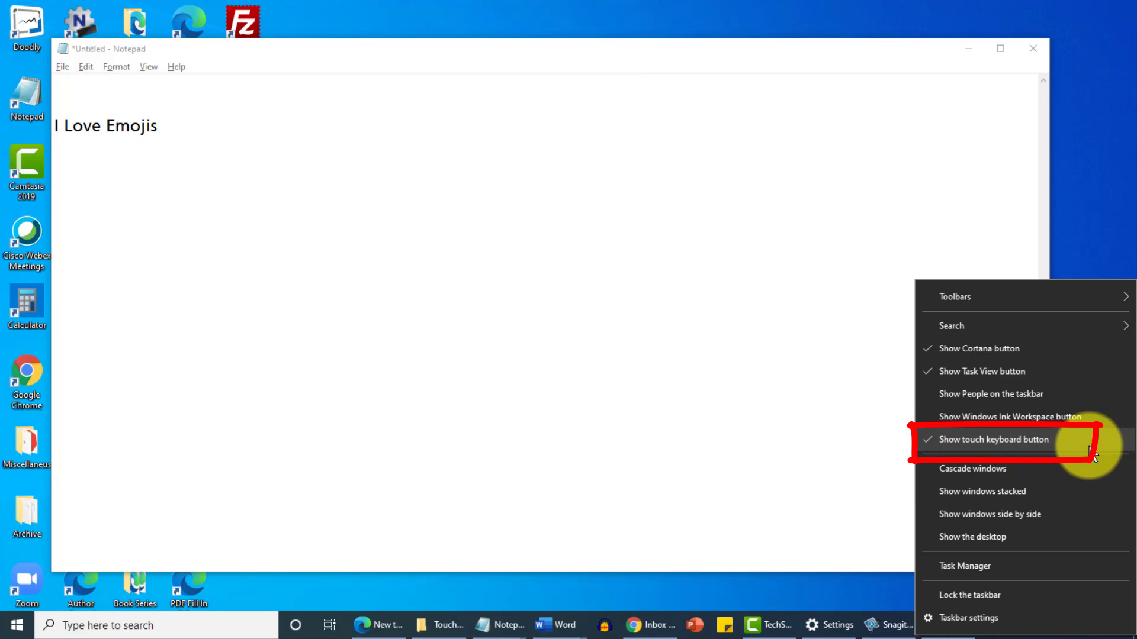
left_click(1085, 248)
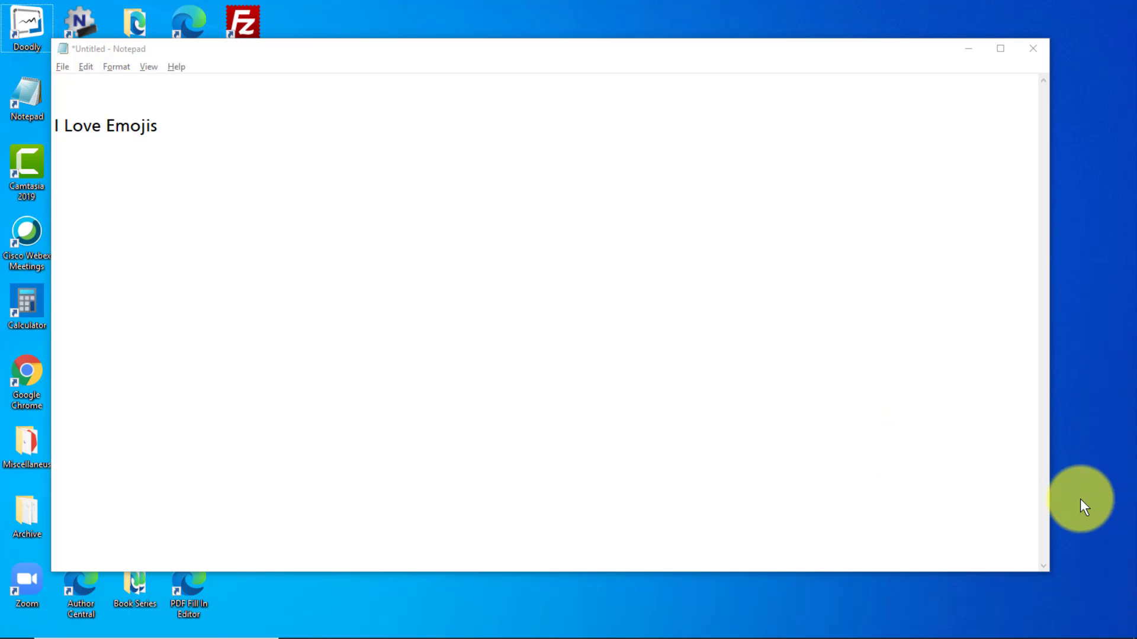
mouse_move(1039, 628)
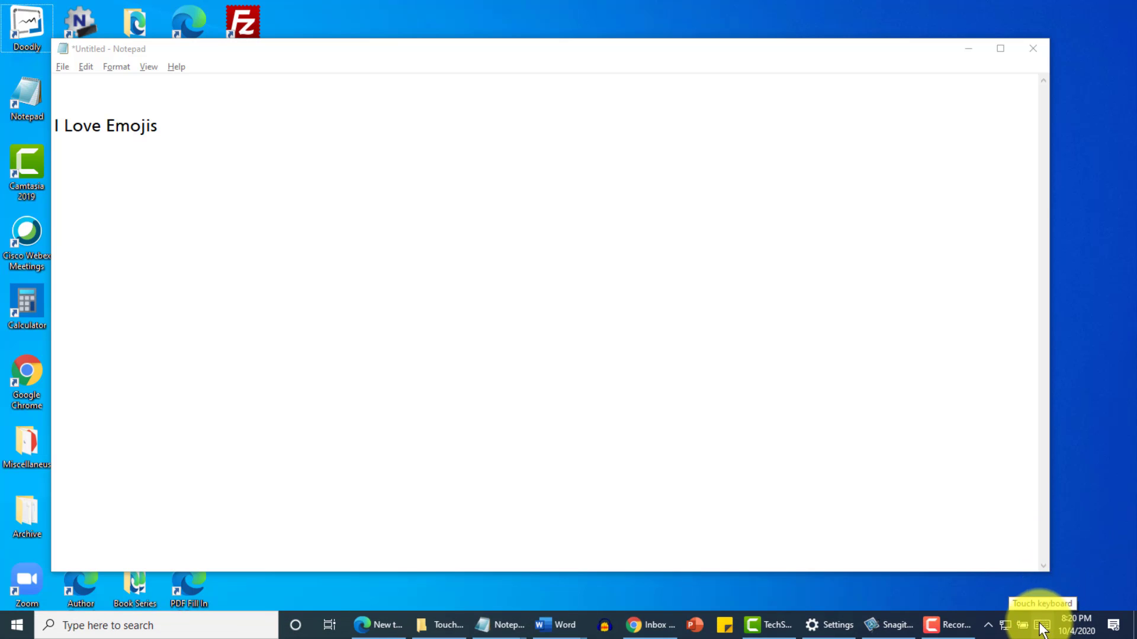
left_click(1042, 626)
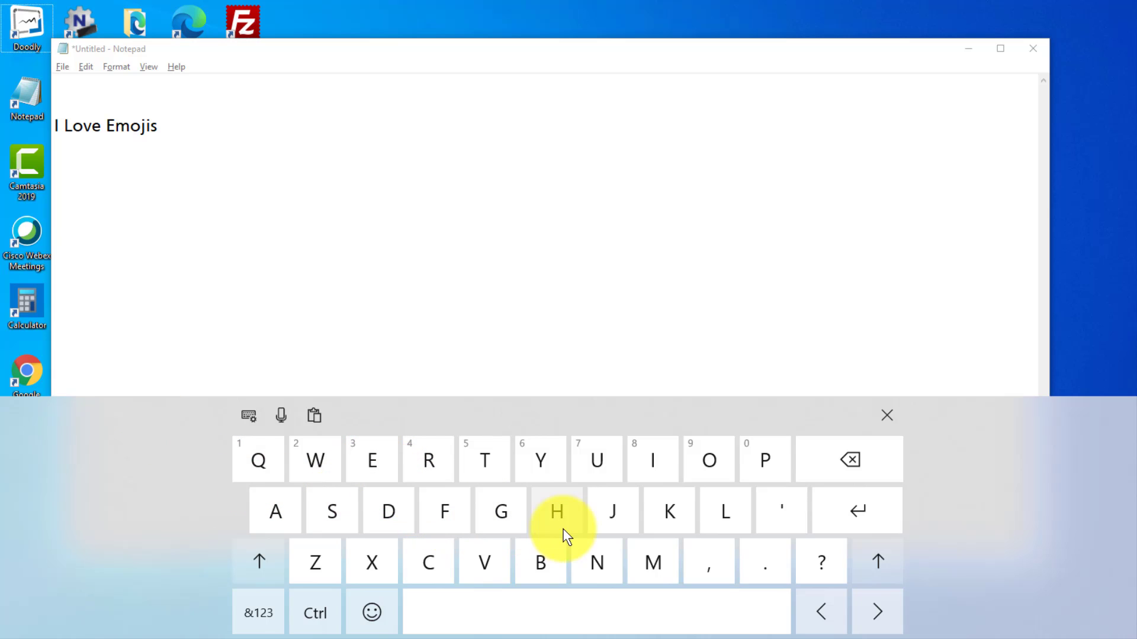
Type HELLO on the touch keyboard on a new line below 'I Love Emojis'
left_click(557, 511)
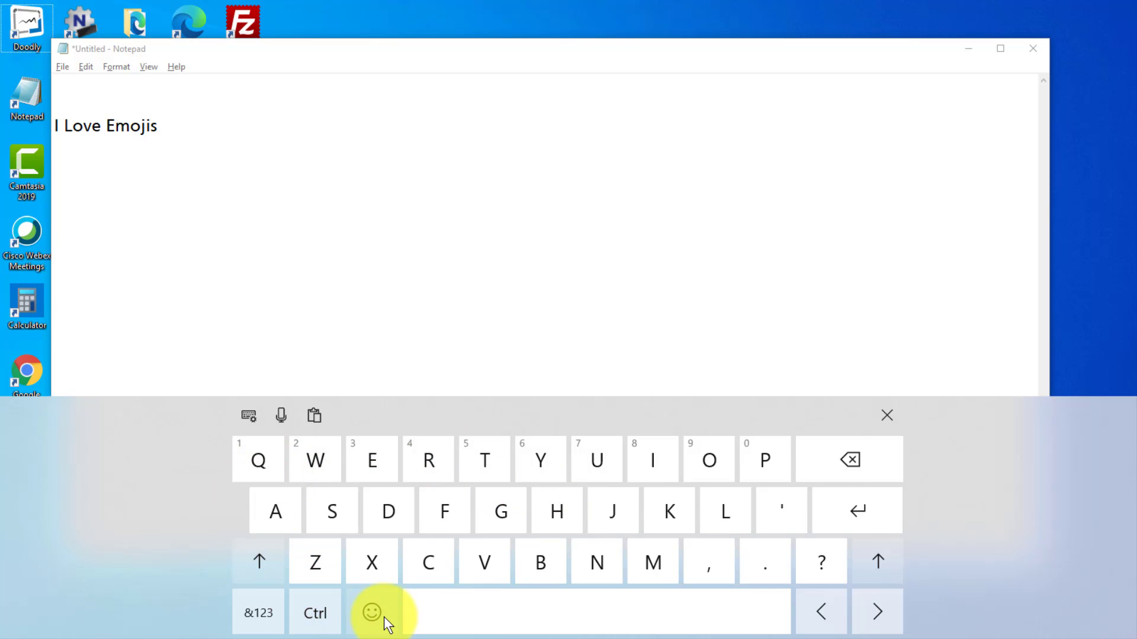
left_click(95, 167)
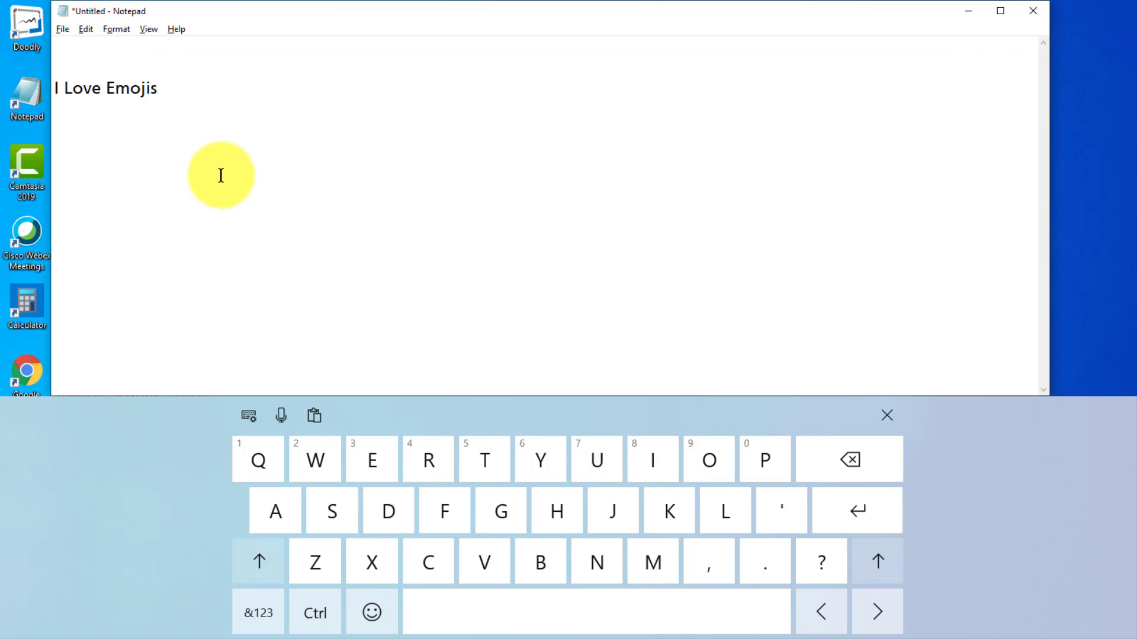
left_click(557, 517)
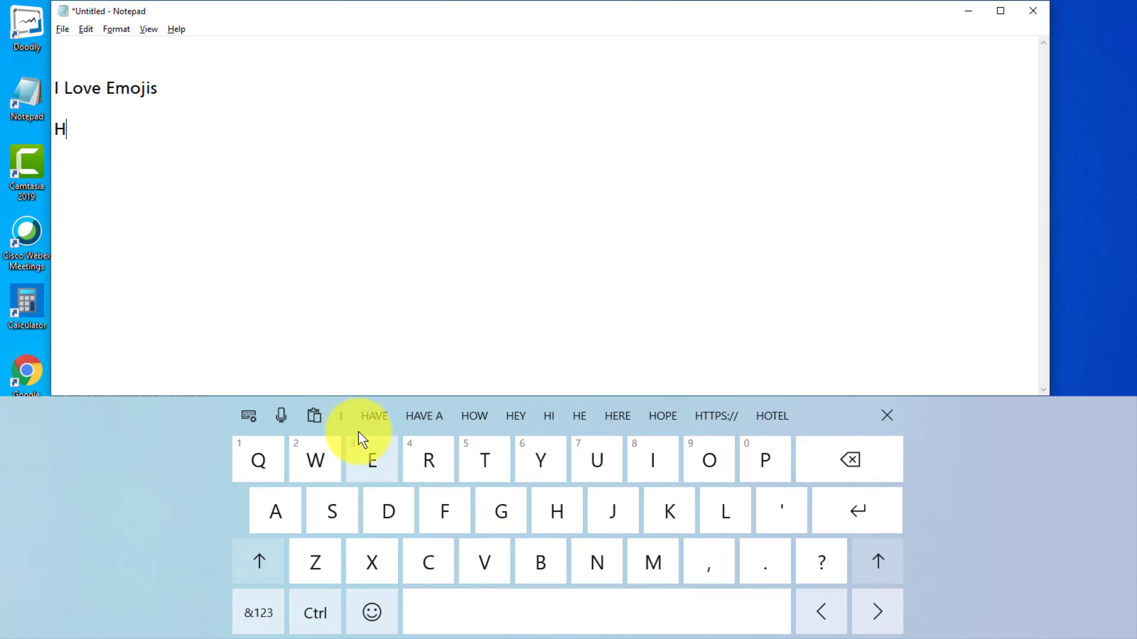
left_click(377, 463)
left_click(718, 515)
left_click(718, 515)
left_click(701, 461)
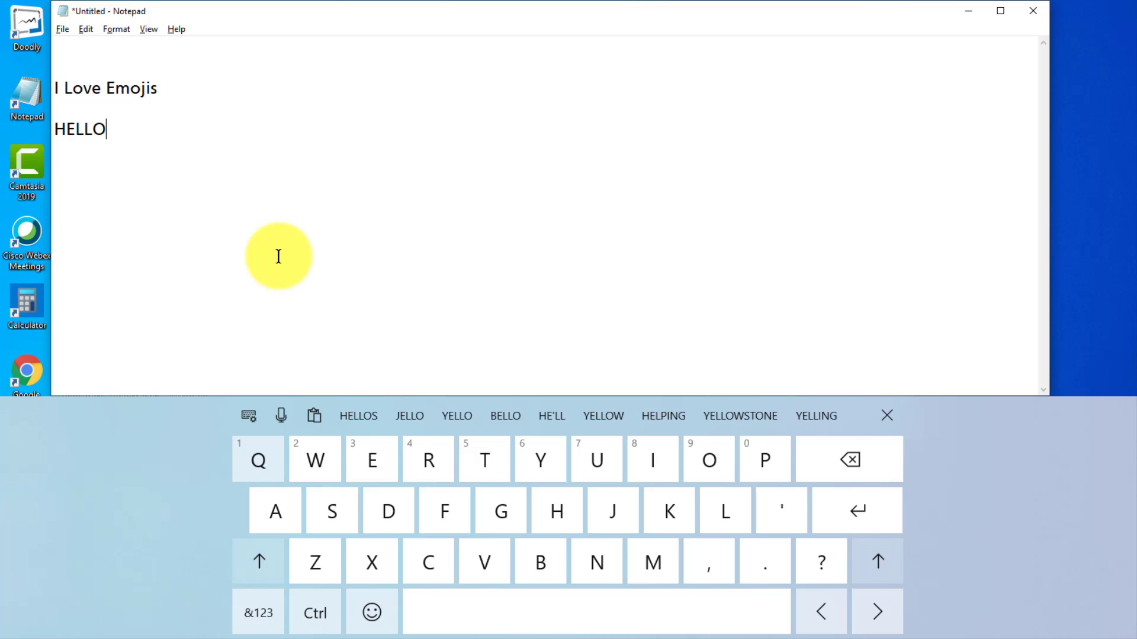
Add a space, then a person emoji and a bread emoji after HELLO using the touch keyboard
left_click(517, 613)
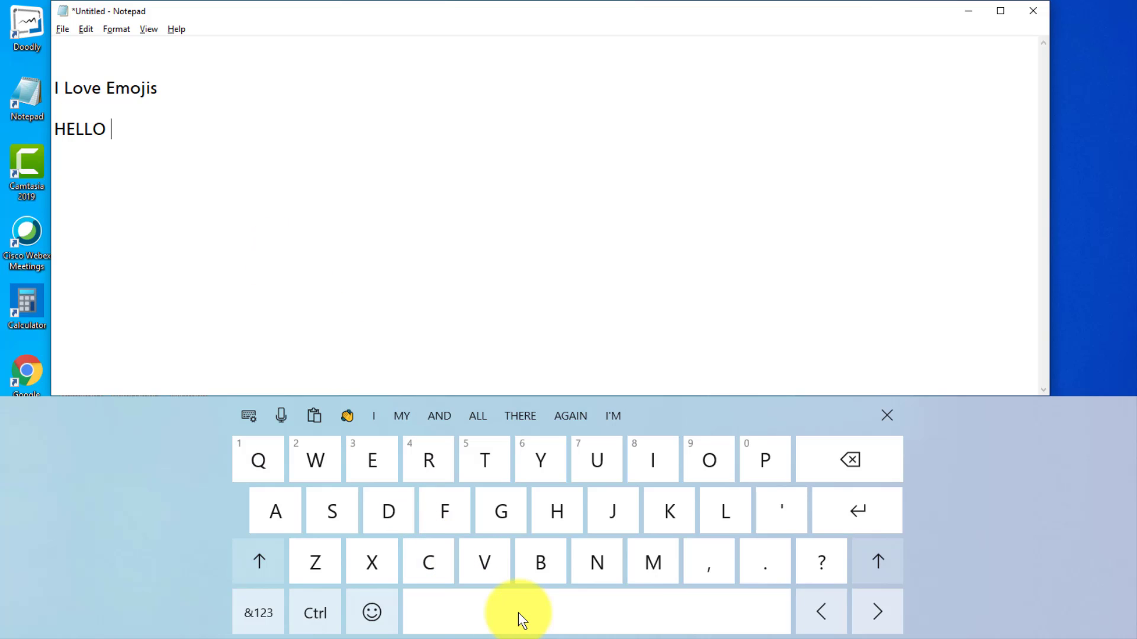
left_click(372, 613)
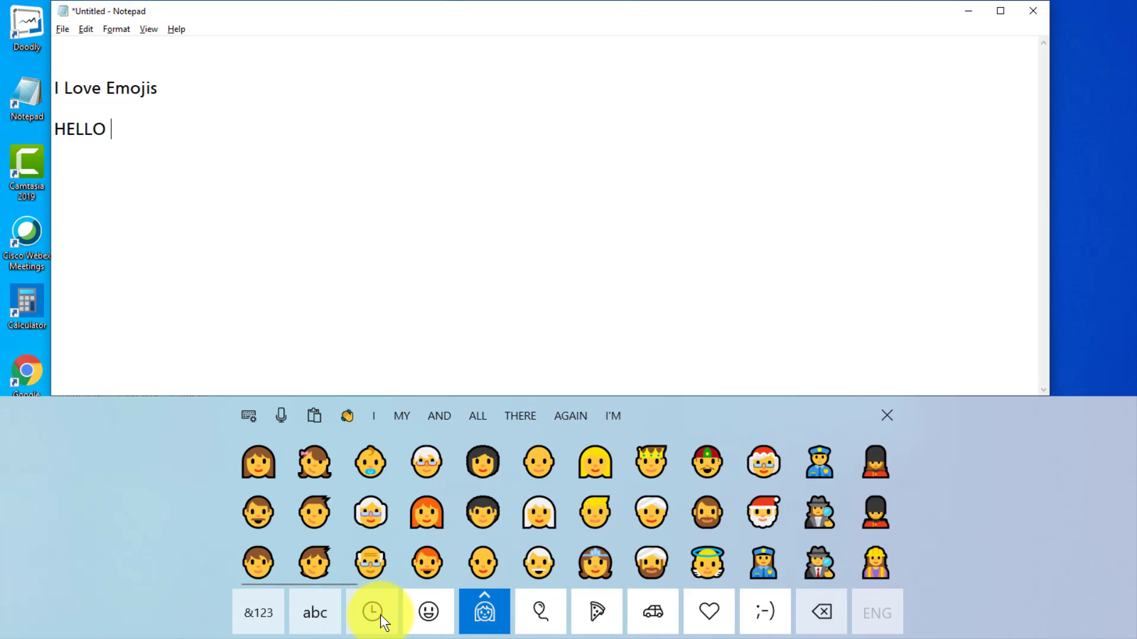
left_click(594, 463)
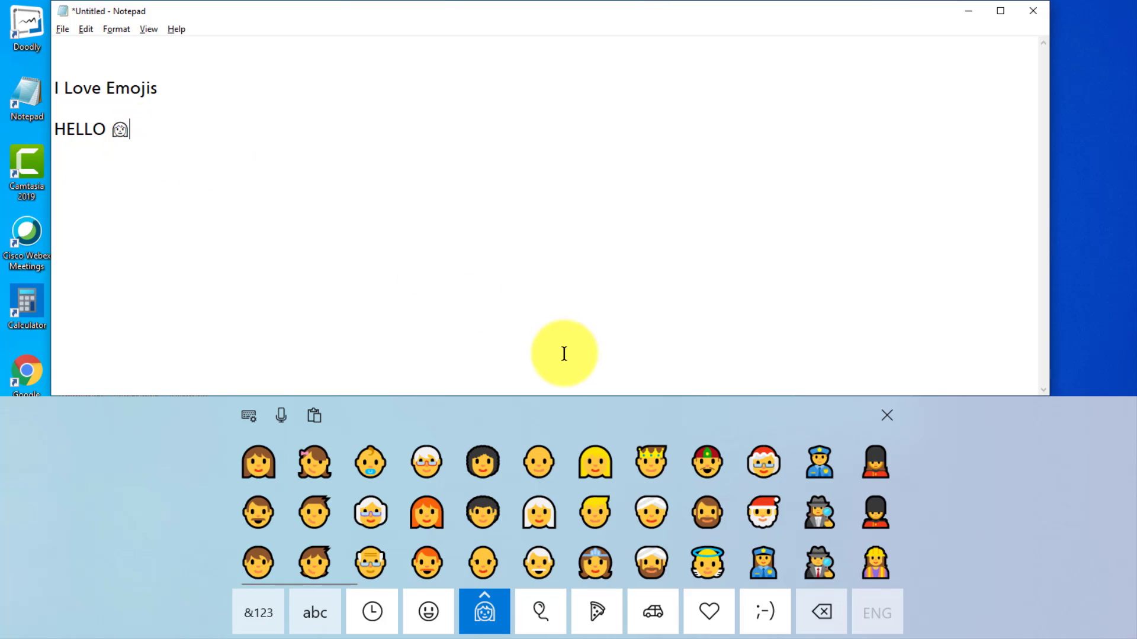
left_click(596, 614)
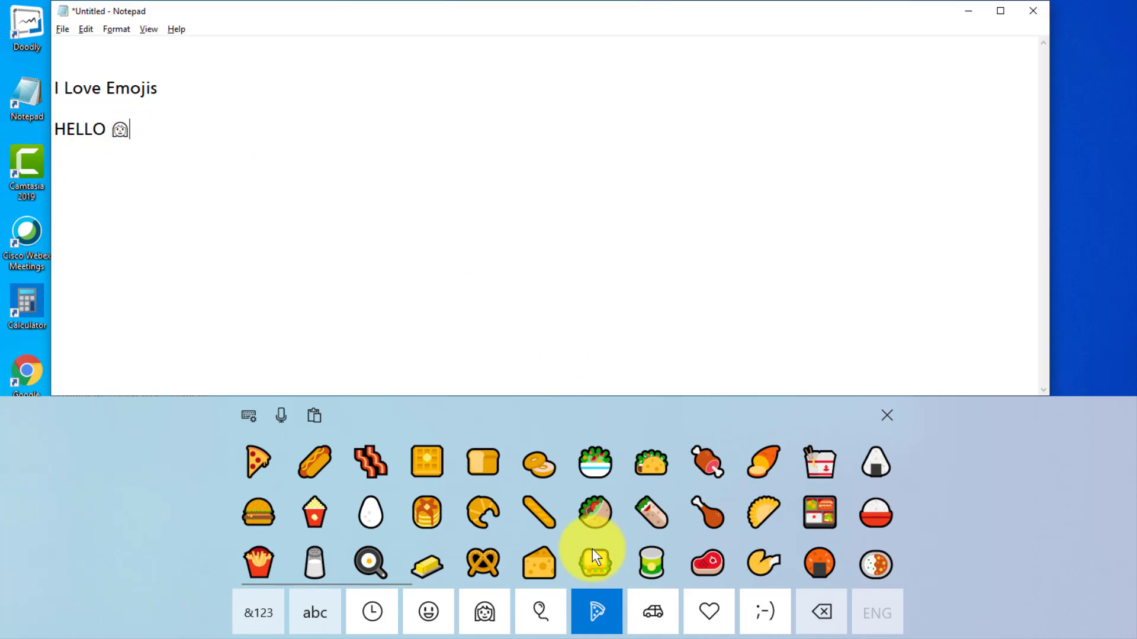
left_click(481, 460)
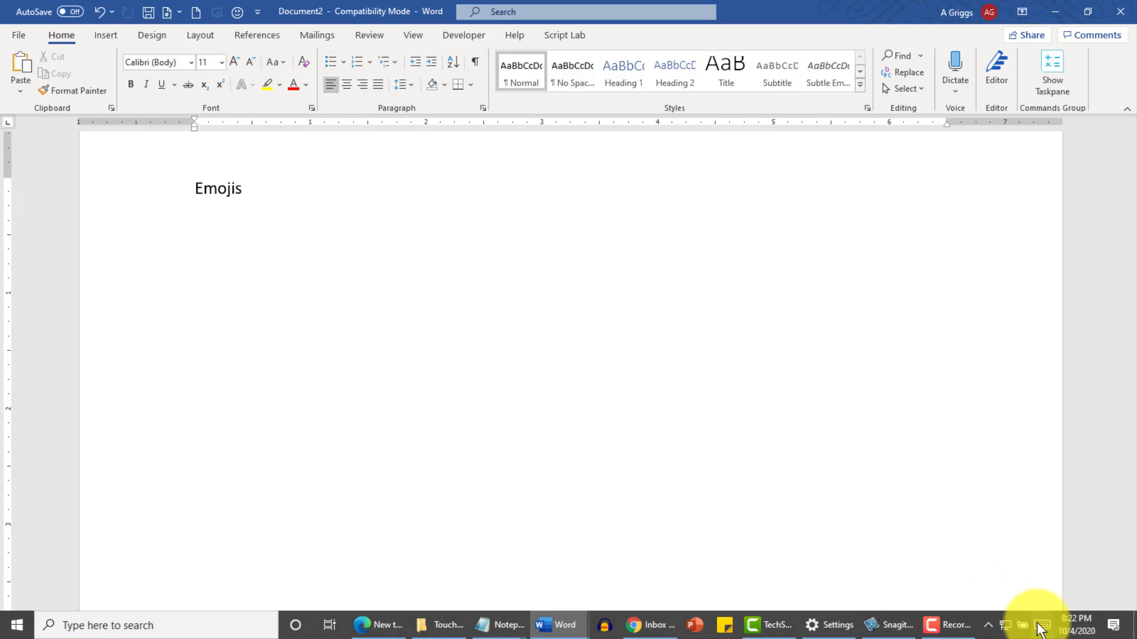
Insert pizza, poultry-leg and fortune-cookie emojis under the Emojis heading with the touch keyboard
left_click(1043, 630)
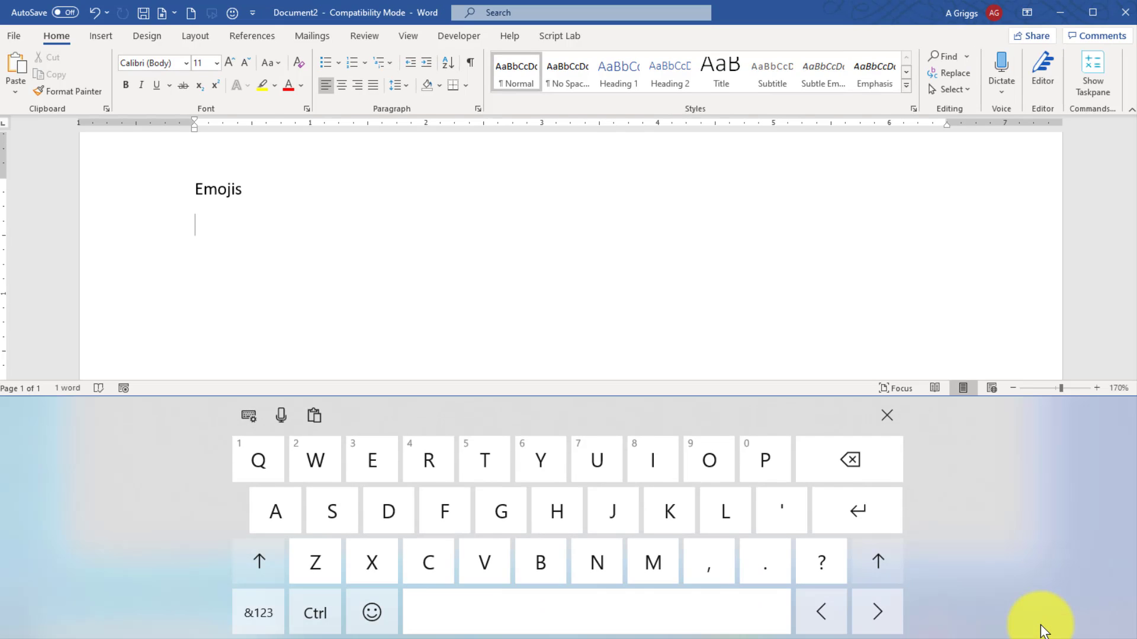
left_click(367, 605)
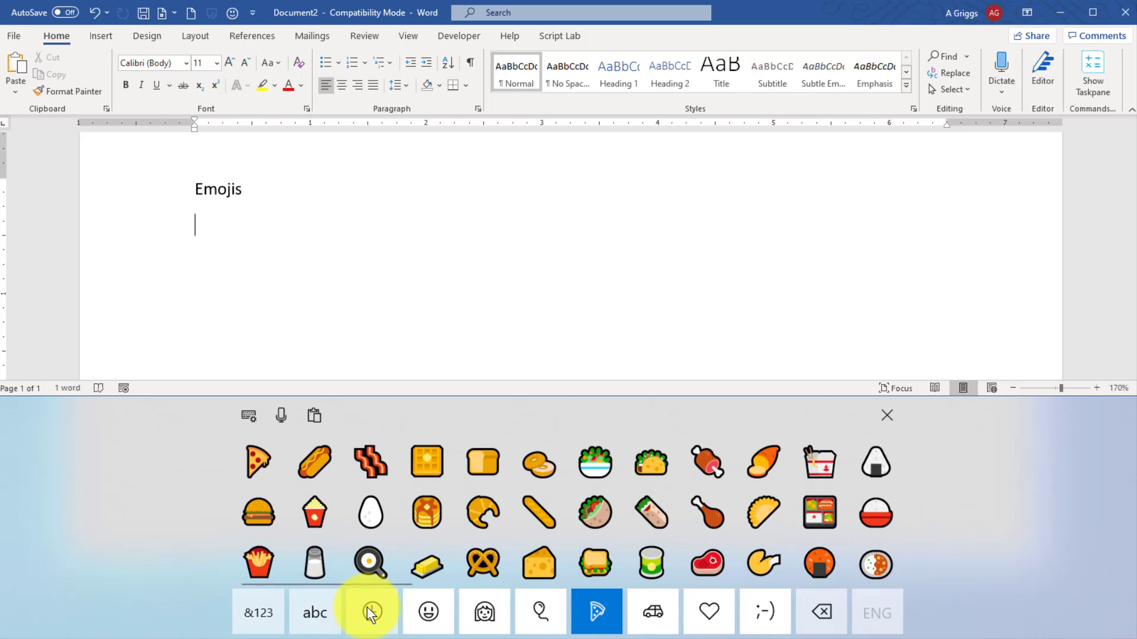
left_click(253, 457)
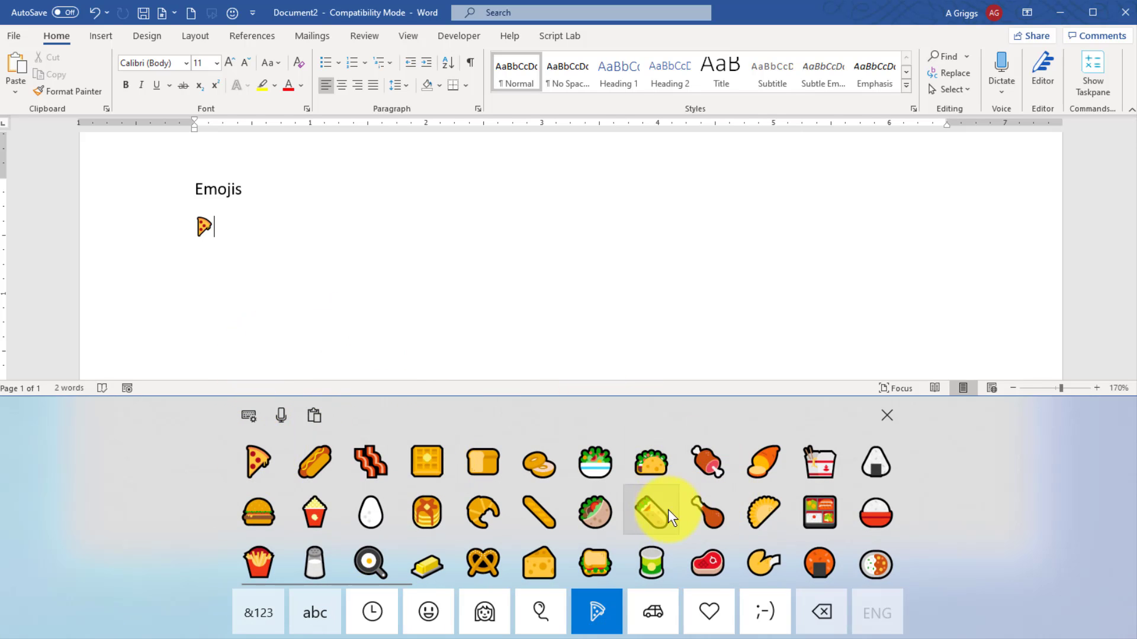
left_click(706, 514)
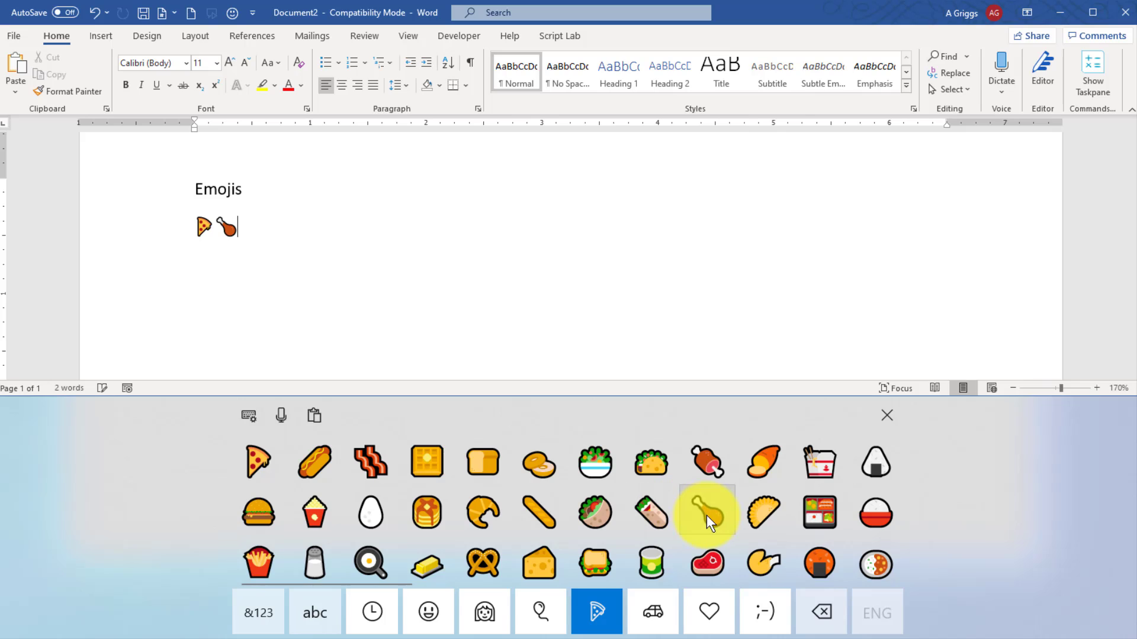
left_click(761, 560)
Select the three food emojis and set their font size to 24 point
left_click(177, 232)
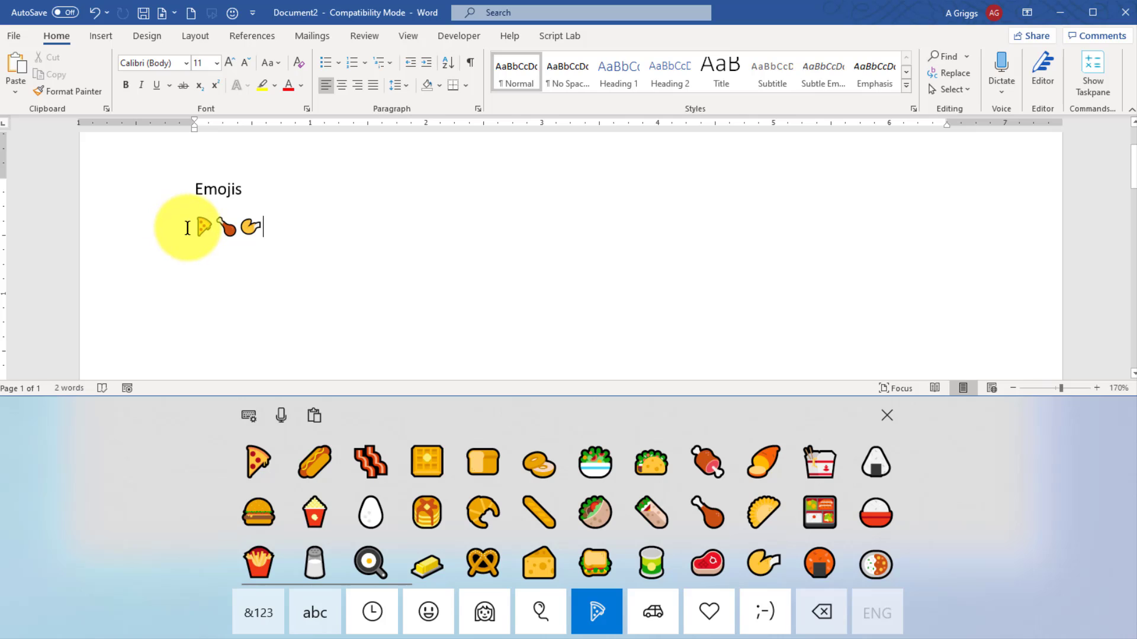
left_click_drag(188, 228, 280, 235)
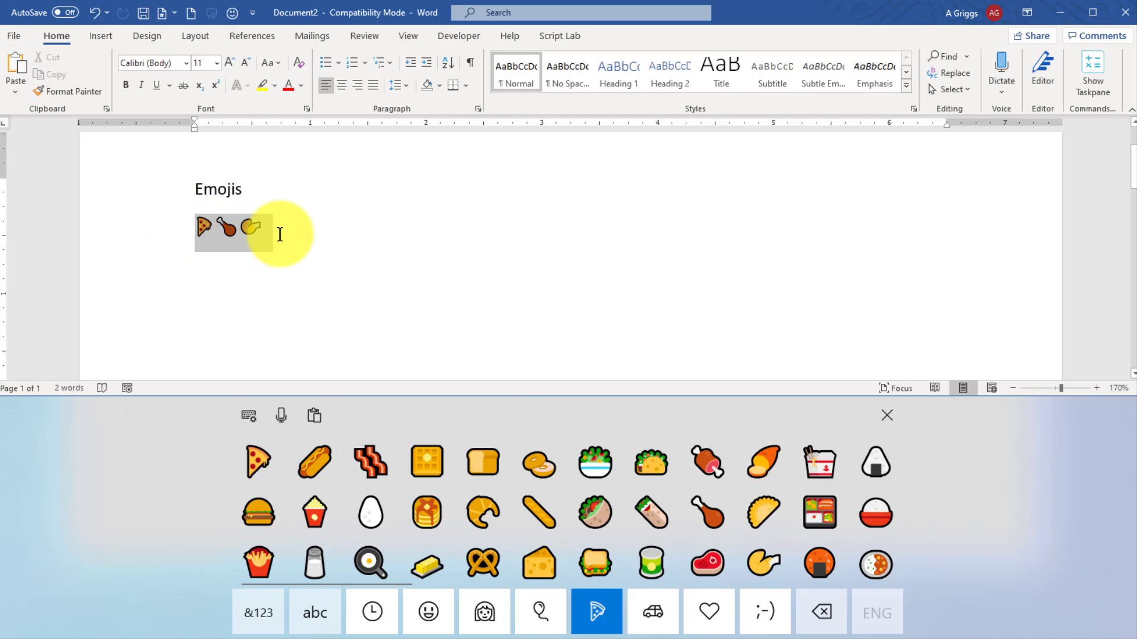
left_click(216, 64)
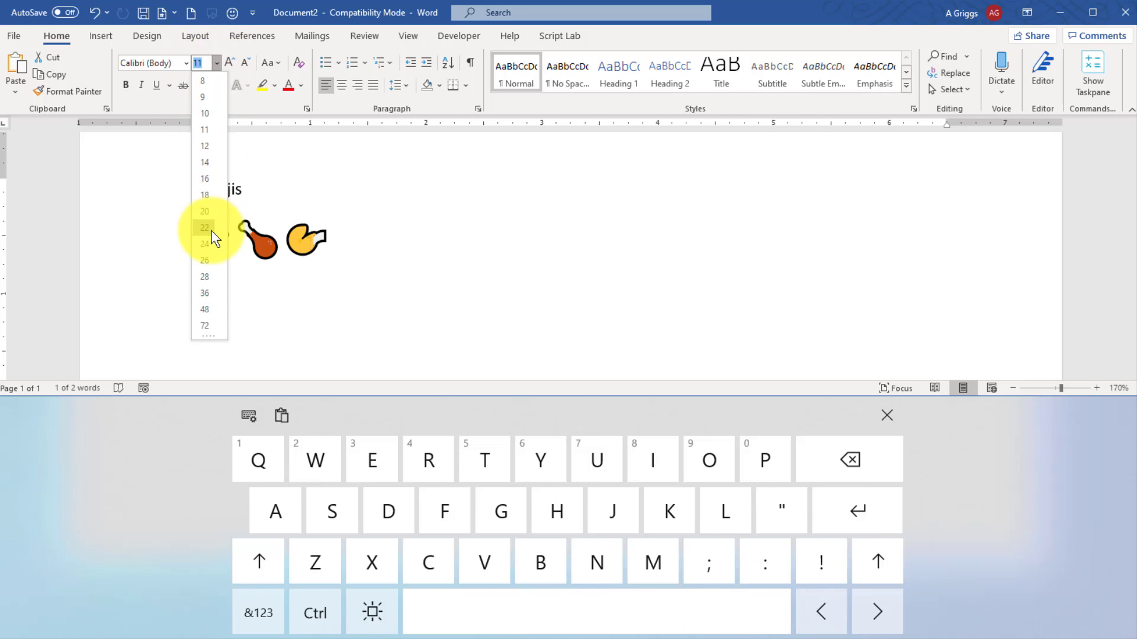
left_click(204, 245)
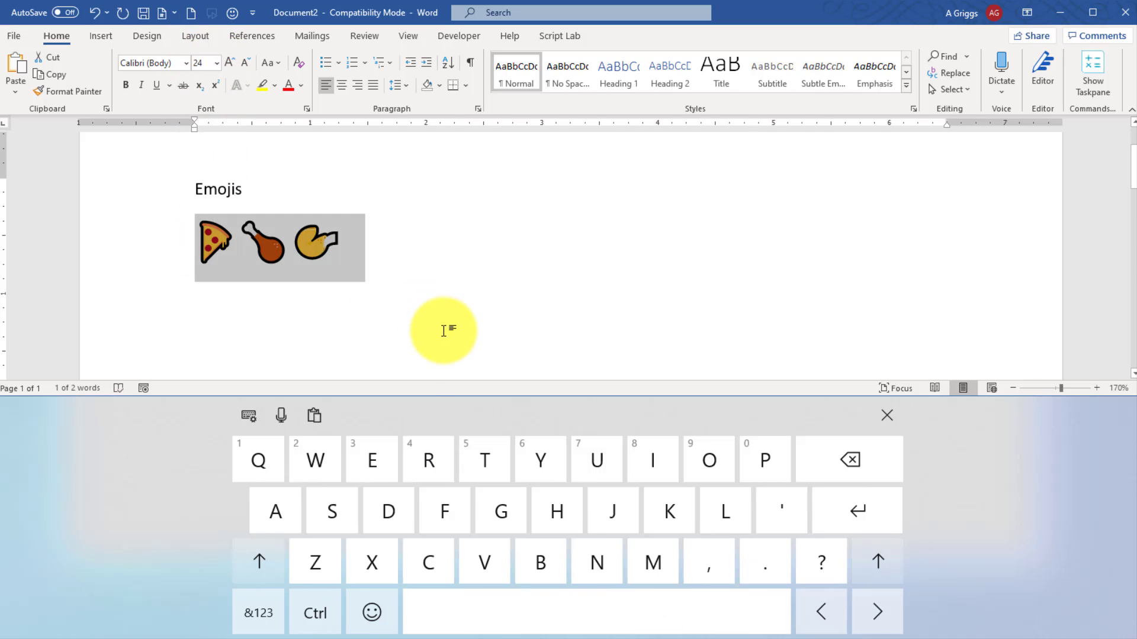
left_click(444, 327)
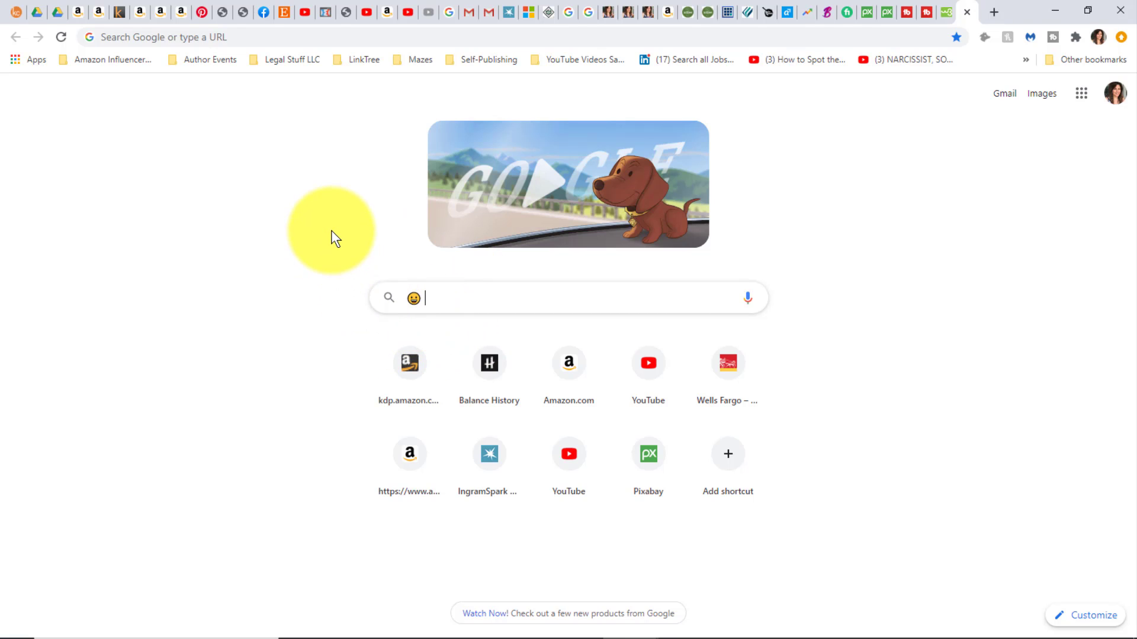
Switch to the Gmail tab showing the New Message draft
left_click(472, 20)
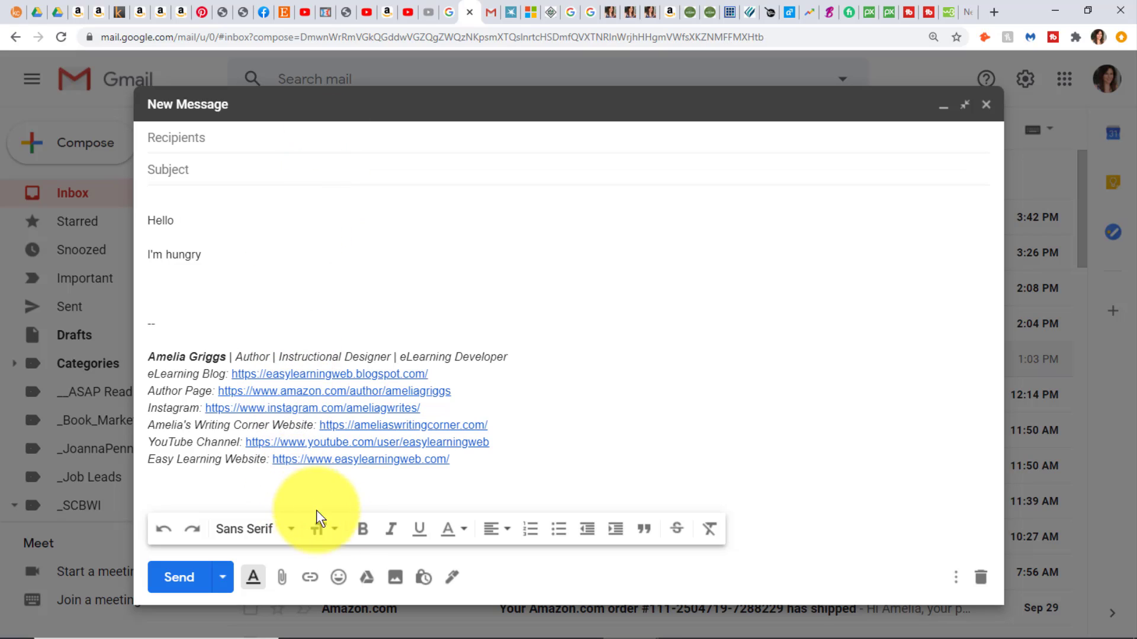
left_click(339, 578)
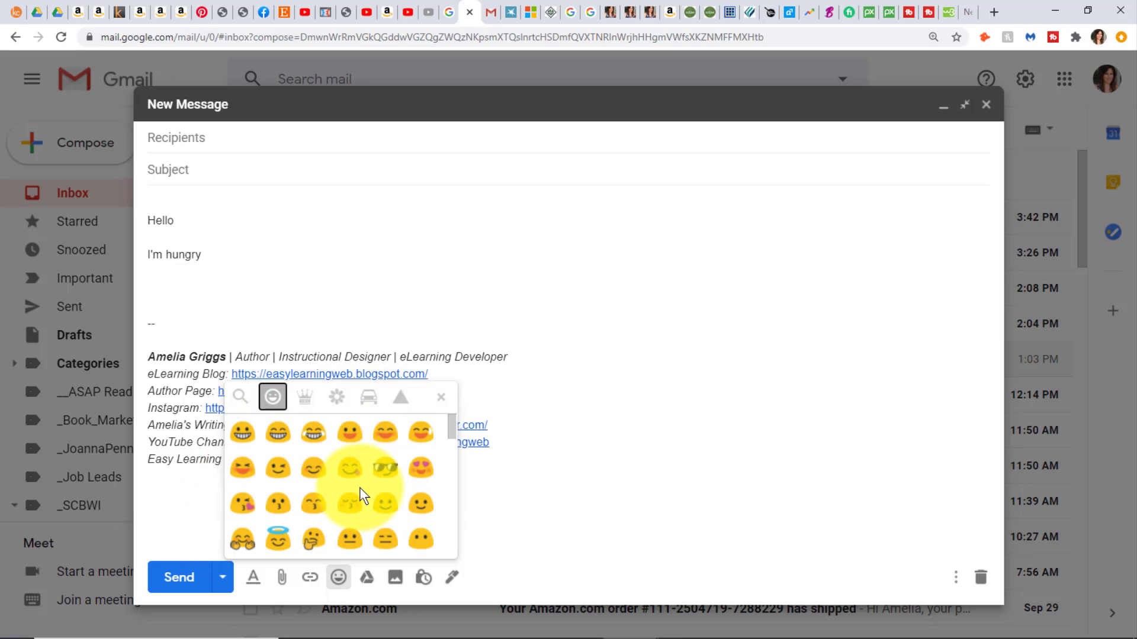
left_click(304, 397)
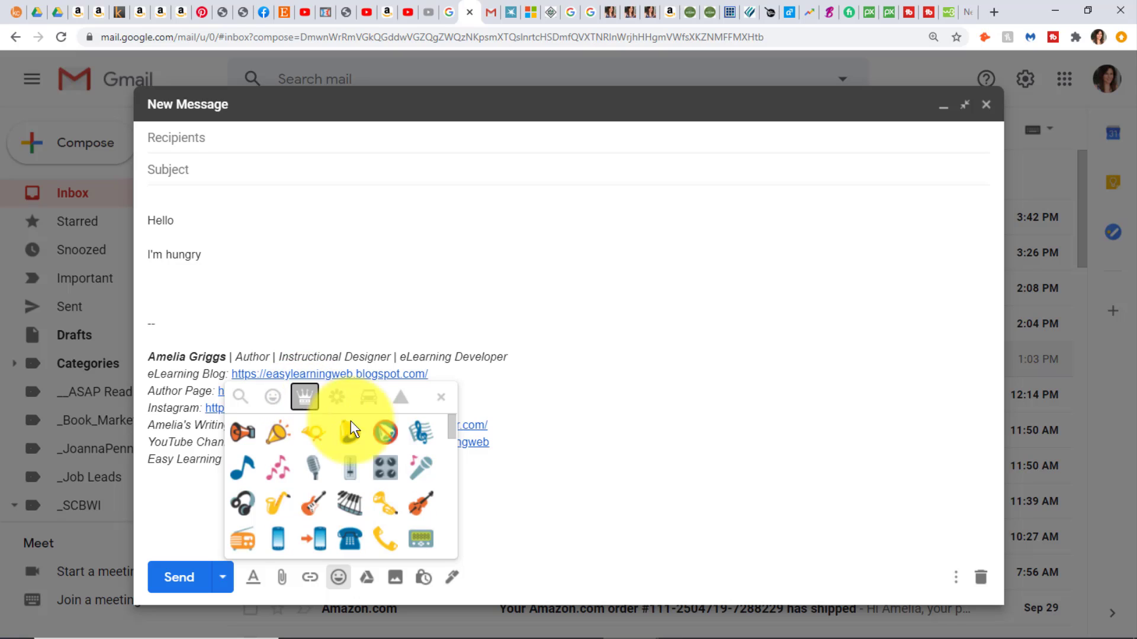
left_click_drag(452, 438, 461, 396)
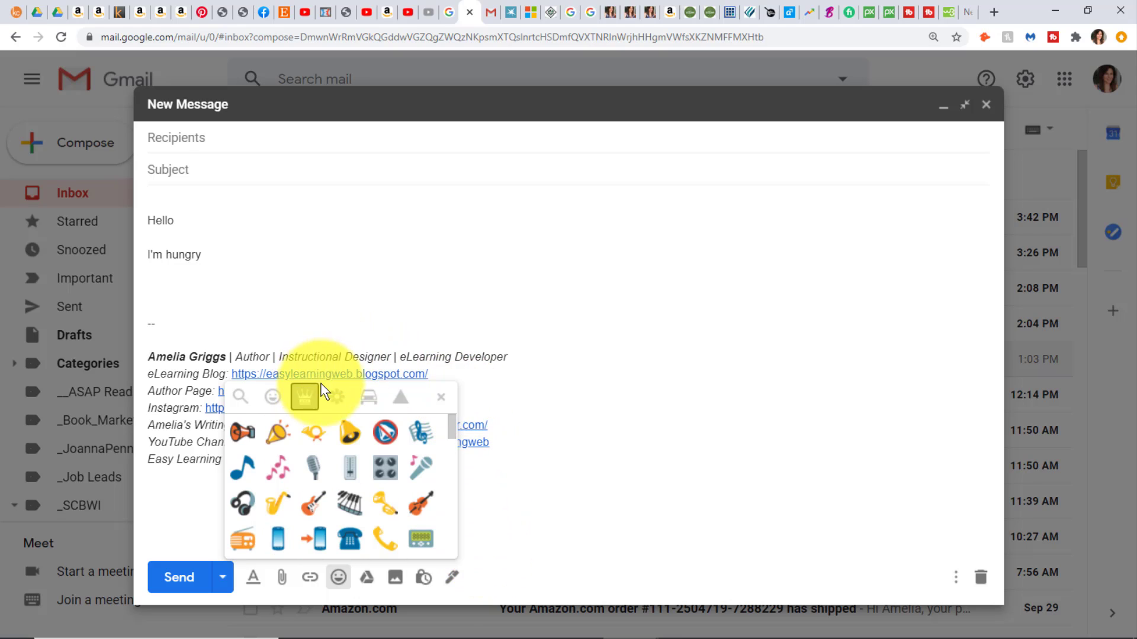
left_click(336, 396)
left_click(368, 397)
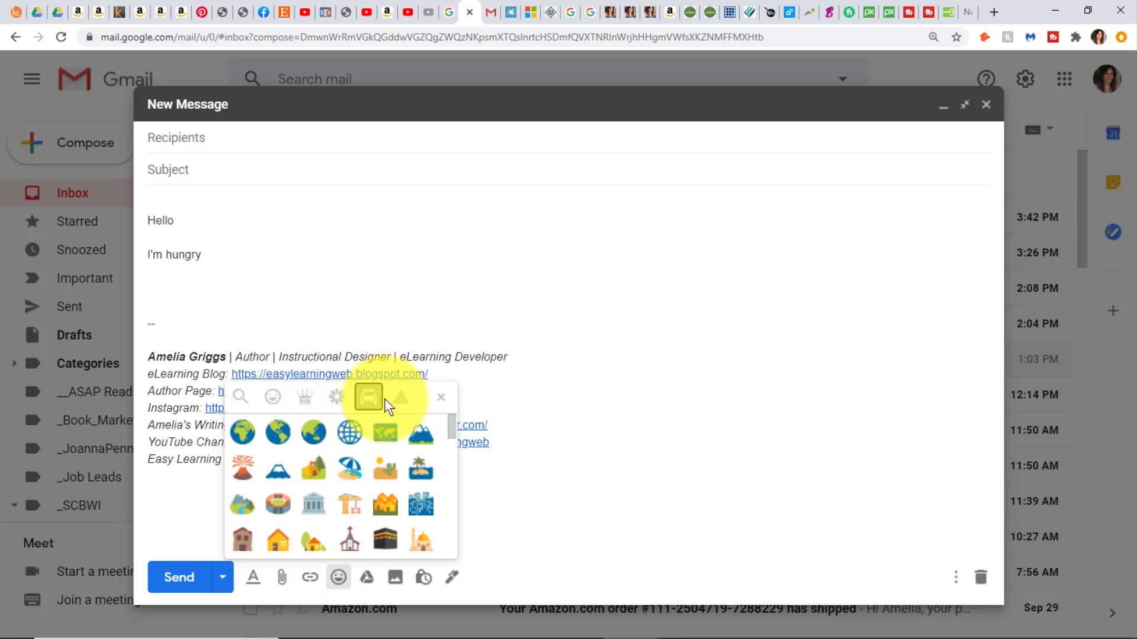
left_click(397, 401)
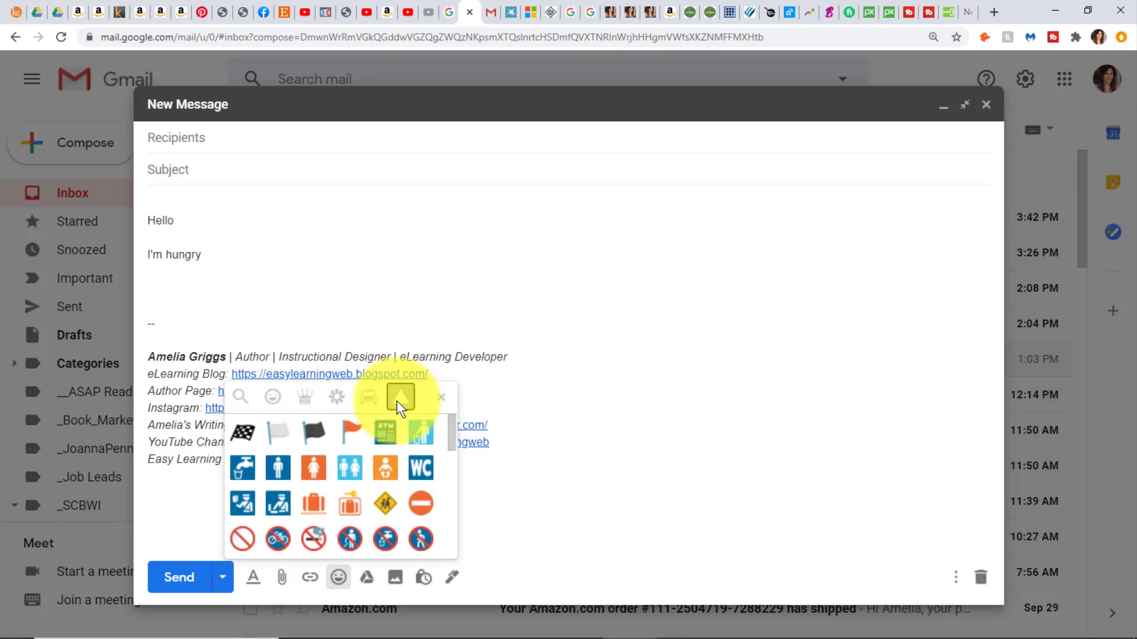
left_click(439, 397)
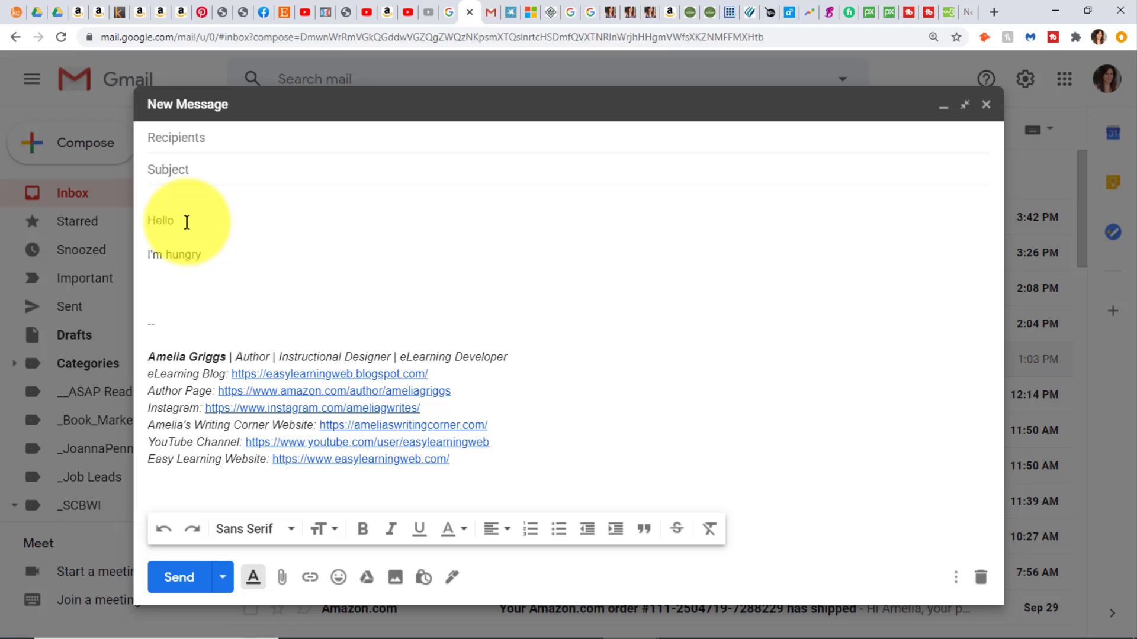
Insert two smiling faces and a rolling-eyes emoji after Hello from the touch keyboard
mouse_move(1036, 628)
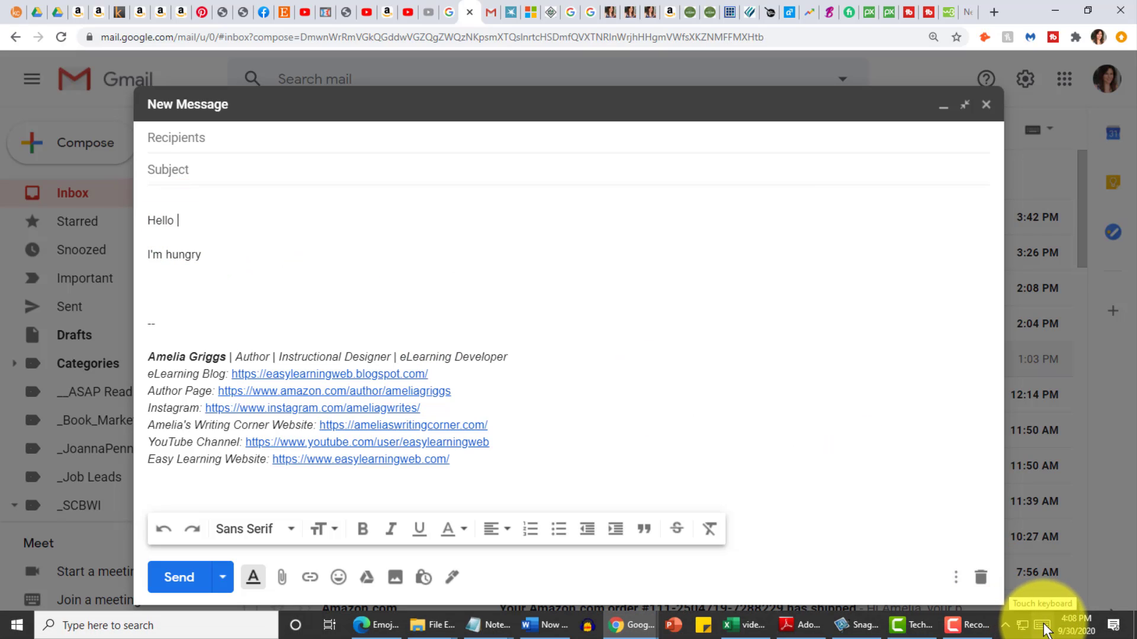
left_click(1043, 626)
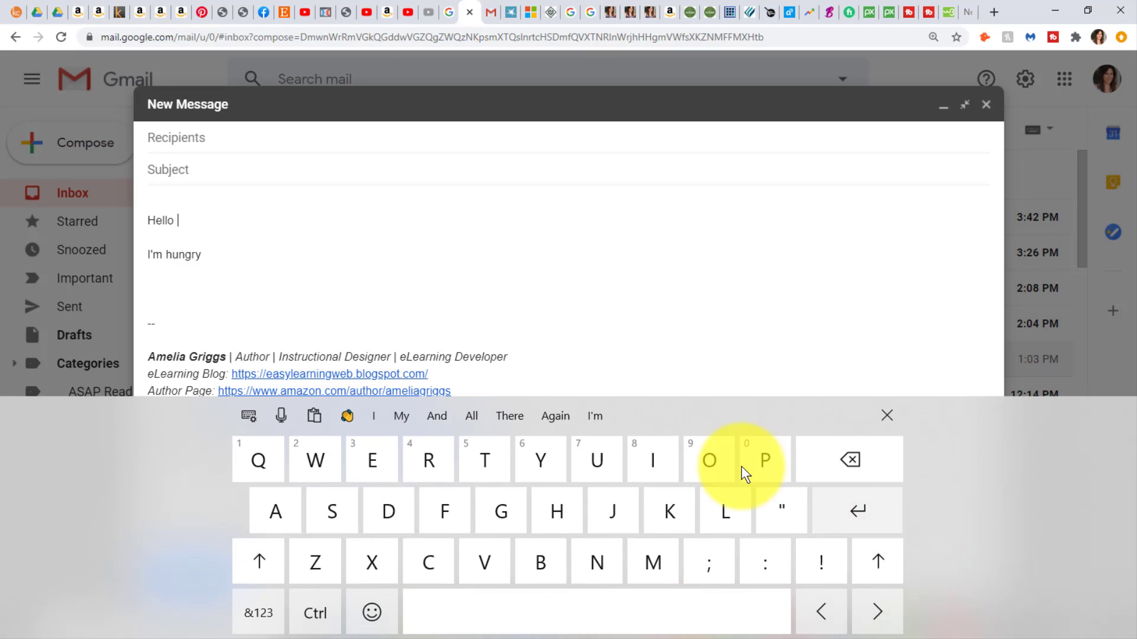
left_click(365, 610)
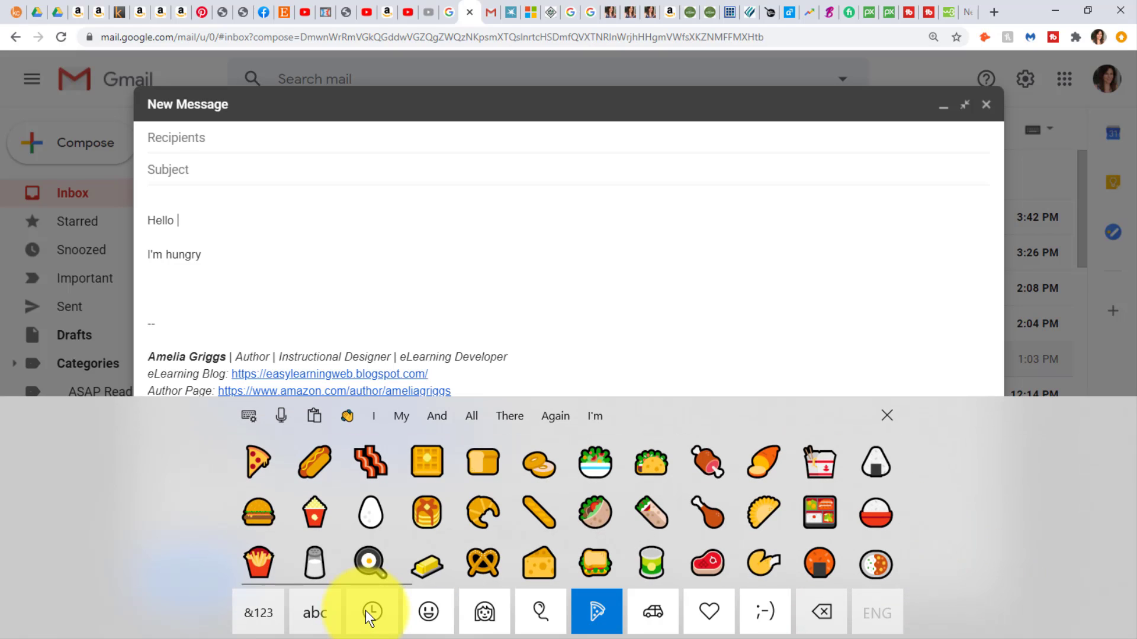
left_click(431, 610)
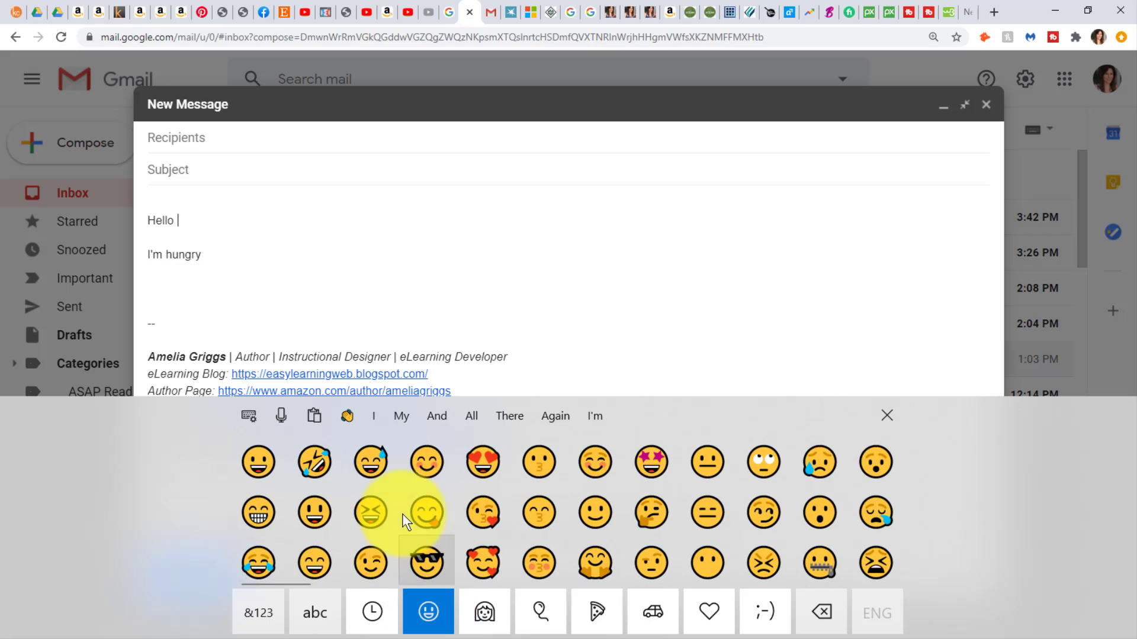
left_click(427, 462)
left_click(594, 513)
left_click(768, 460)
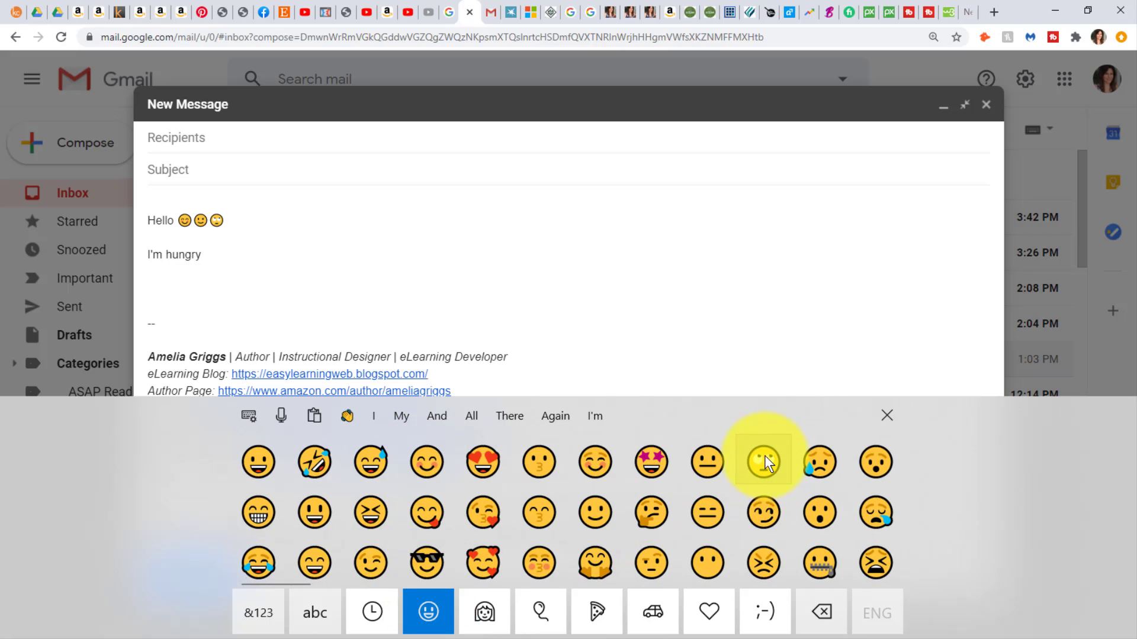
Add bacon, stuffed flatbread, poultry-leg and curry-rice emojis after I'm hungry
left_click(235, 255)
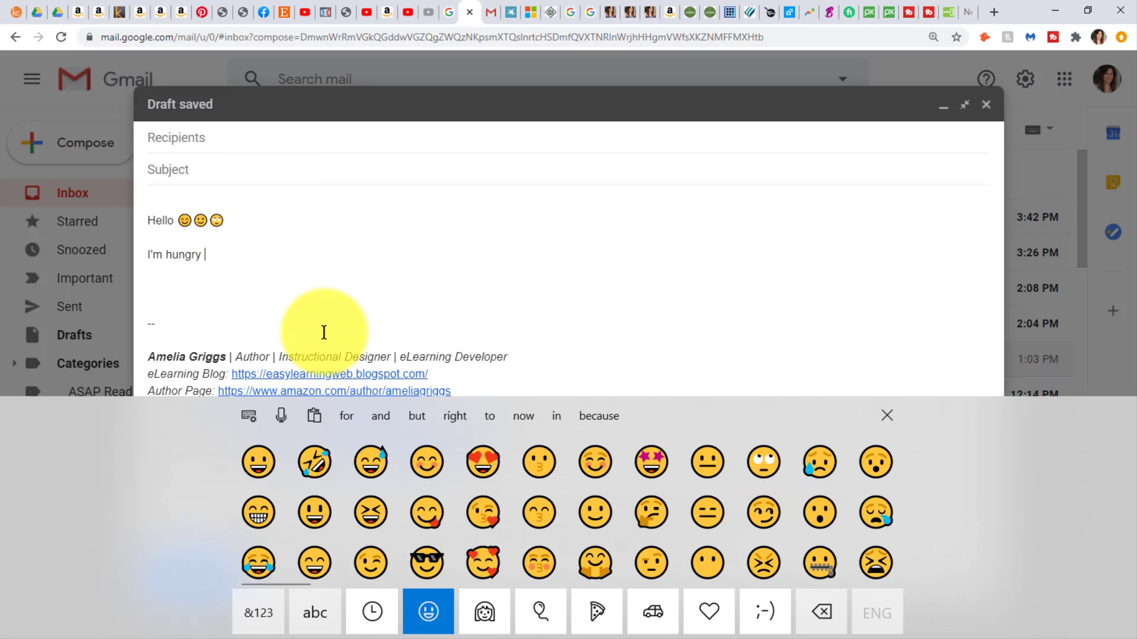
left_click(594, 613)
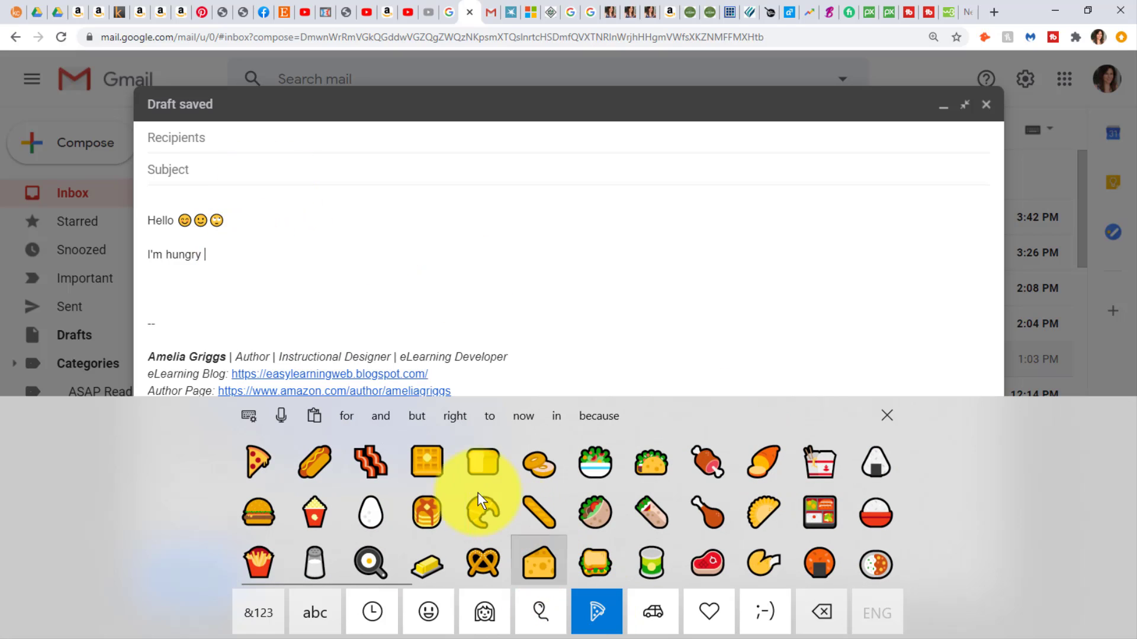
left_click(371, 461)
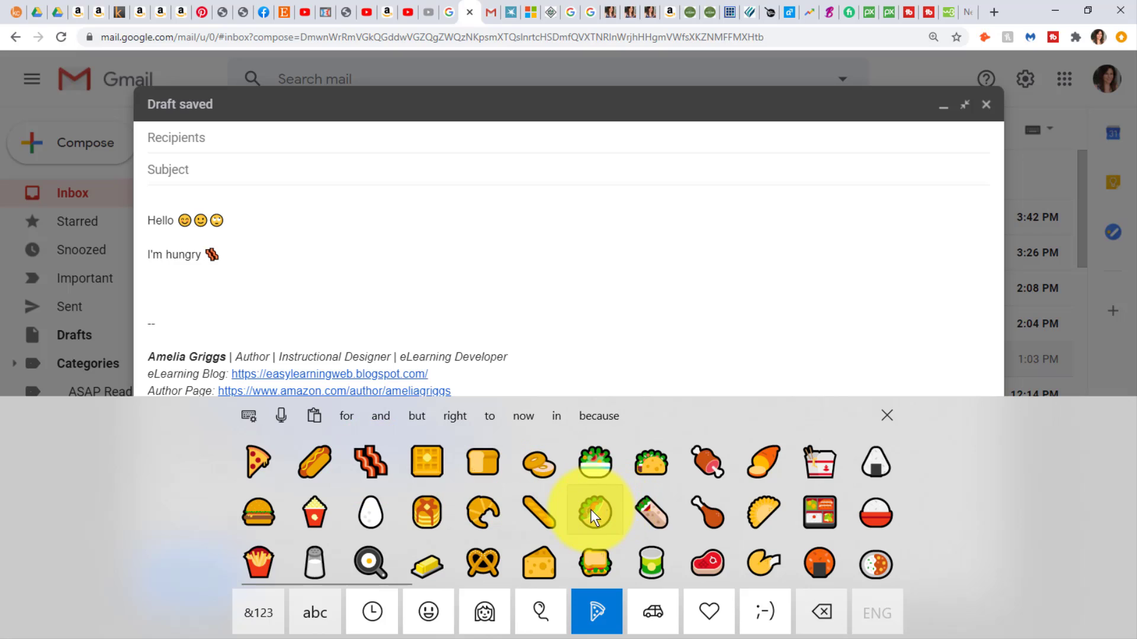
left_click(592, 511)
left_click(713, 513)
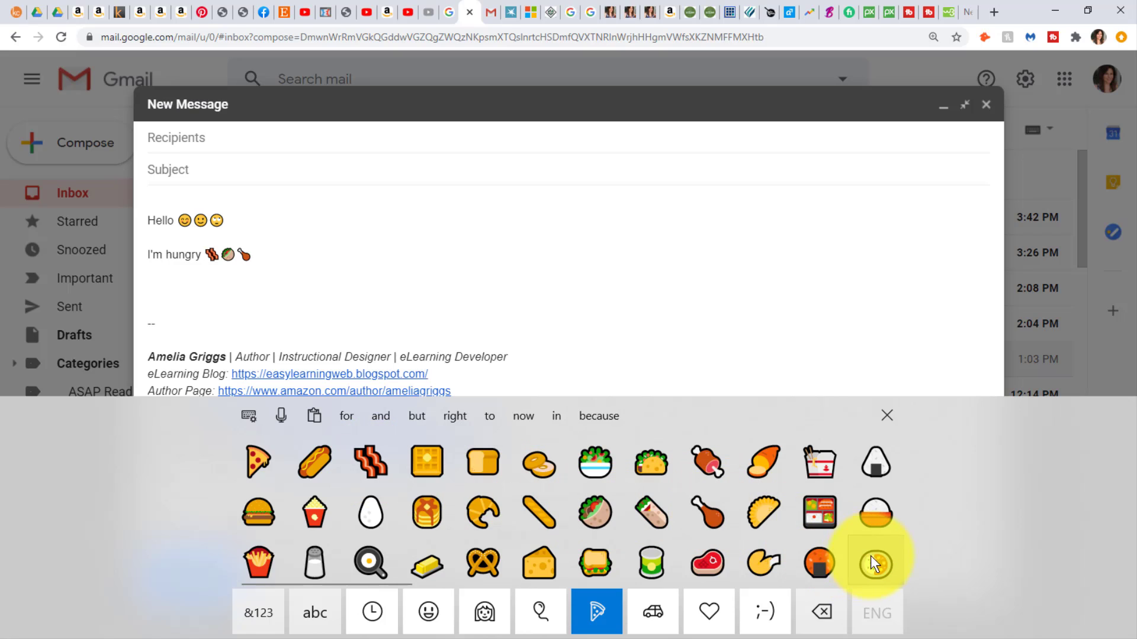
left_click(873, 559)
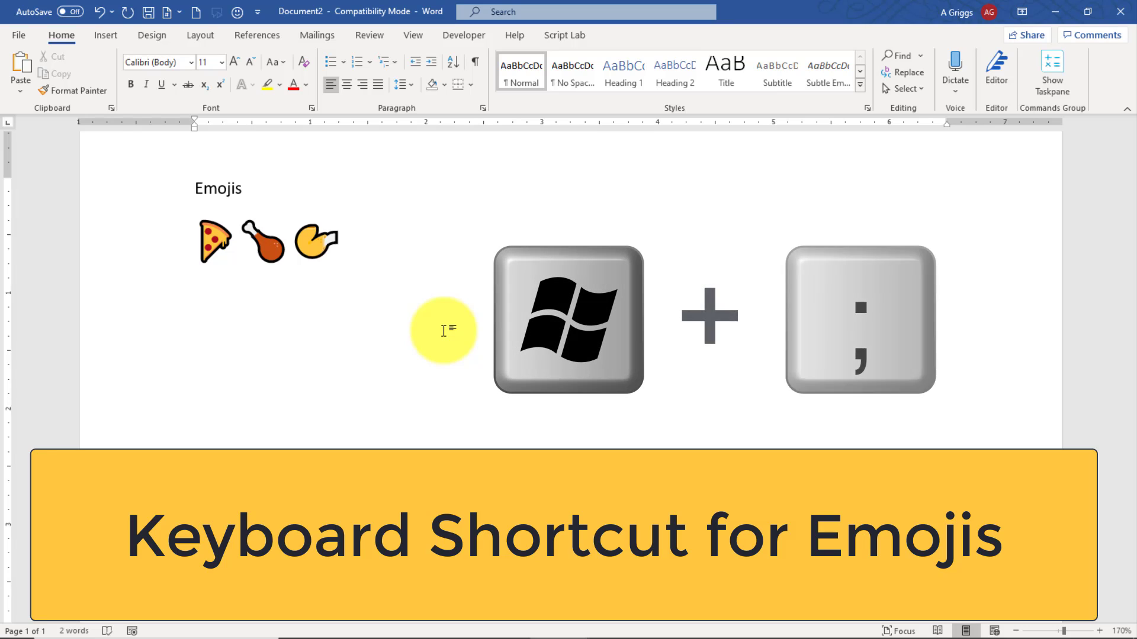
Open the Windows emoji panel with Win+; on the empty line below the food emojis
key("super+semicolon")
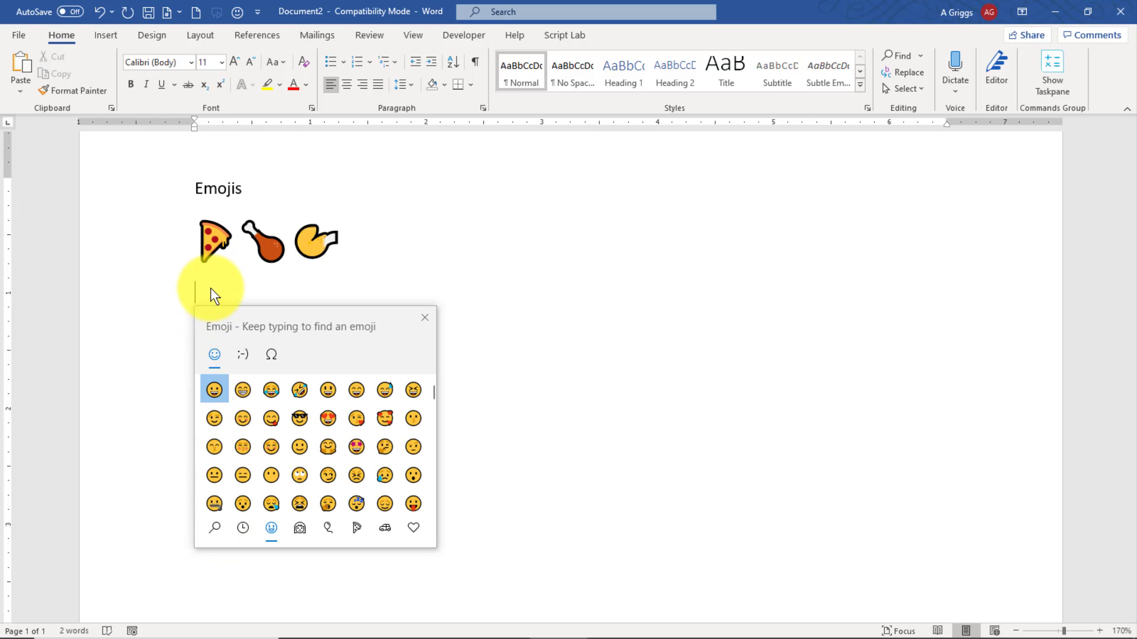
Search the emoji panel for 'heart', after typing and erasing 'smile'
type("smile")
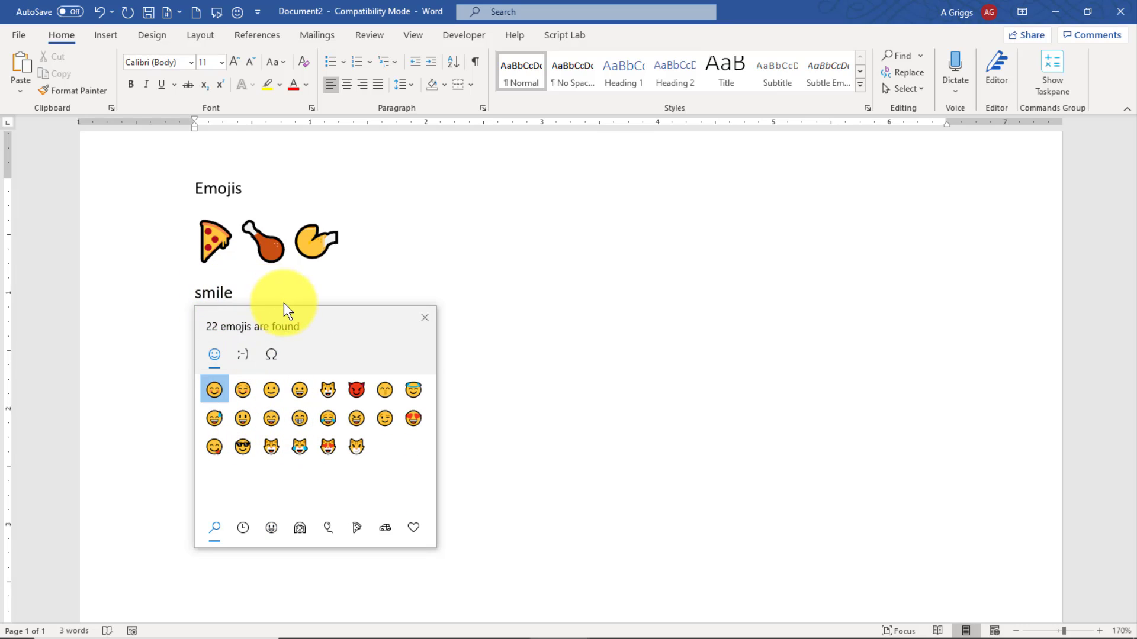
key("BackSpace")
key("BackSpace")
key("BackSpace")
key("BackSpace")
key("BackSpace")
type("heart")
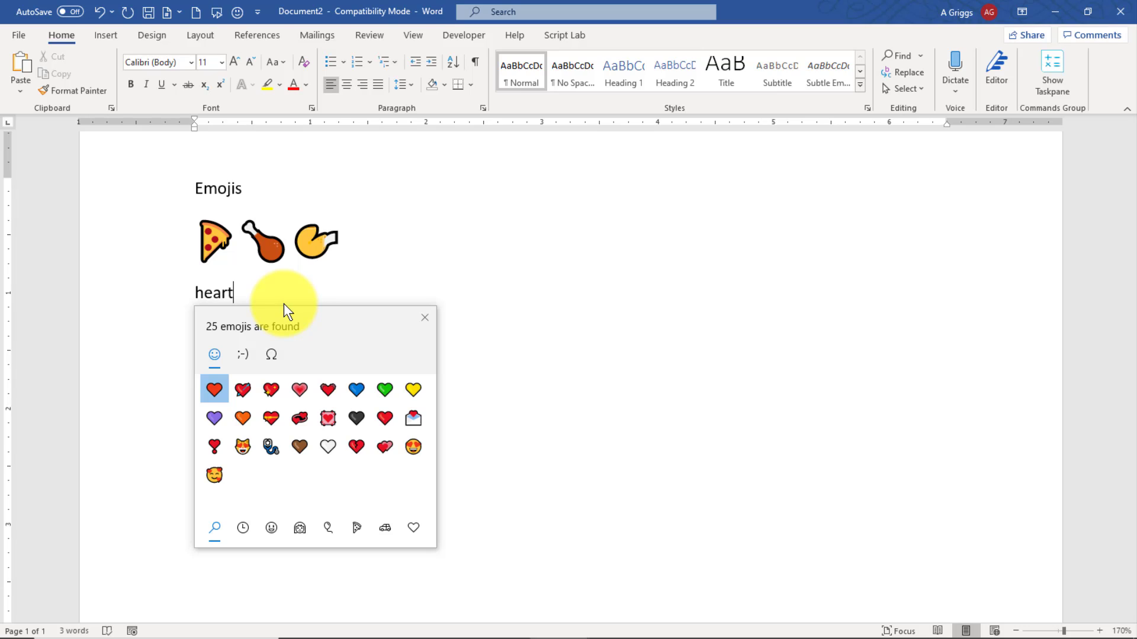
Replace the typed word heart with the red heart emoji from the search results
left_click(215, 390)
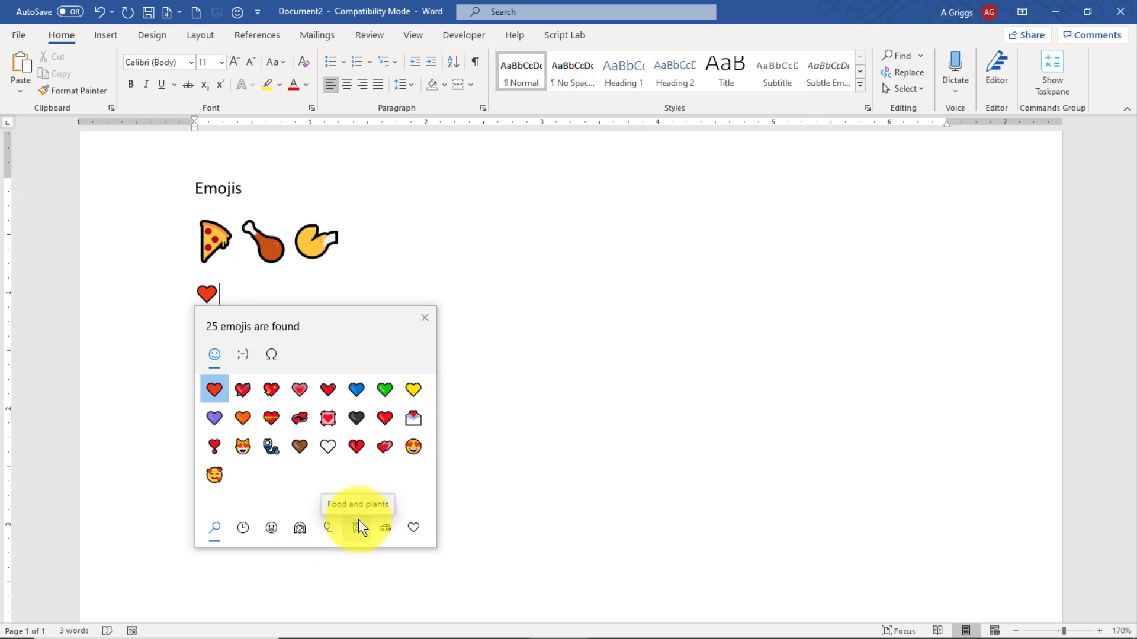
Insert red-haired and blonde woman emojis in medium-light skin tone after the heart
left_click(300, 527)
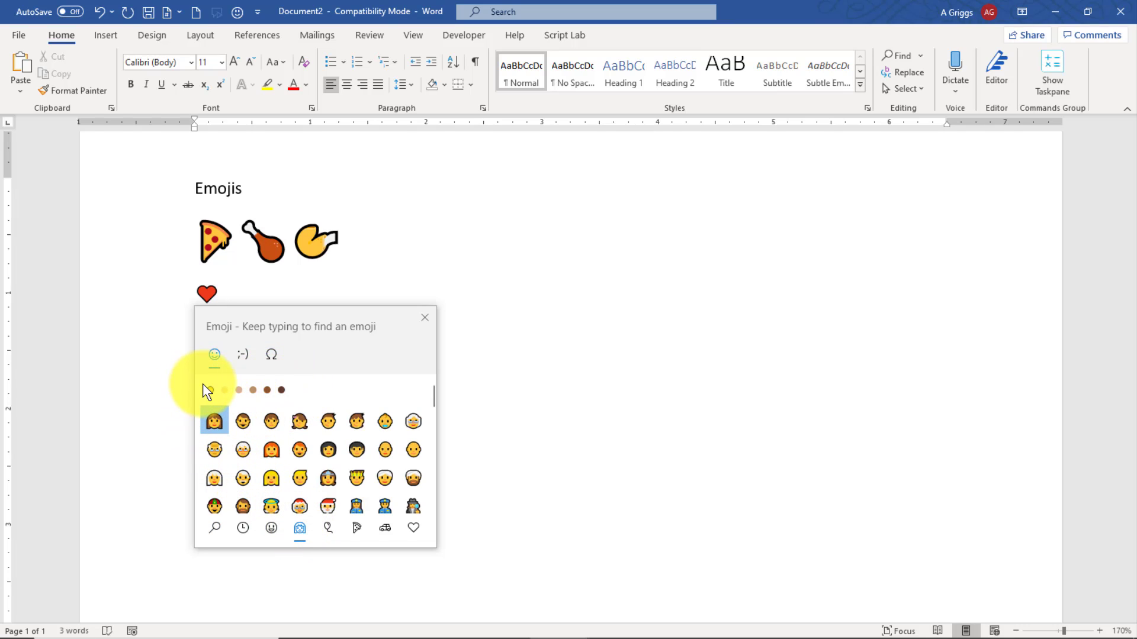
left_click(238, 388)
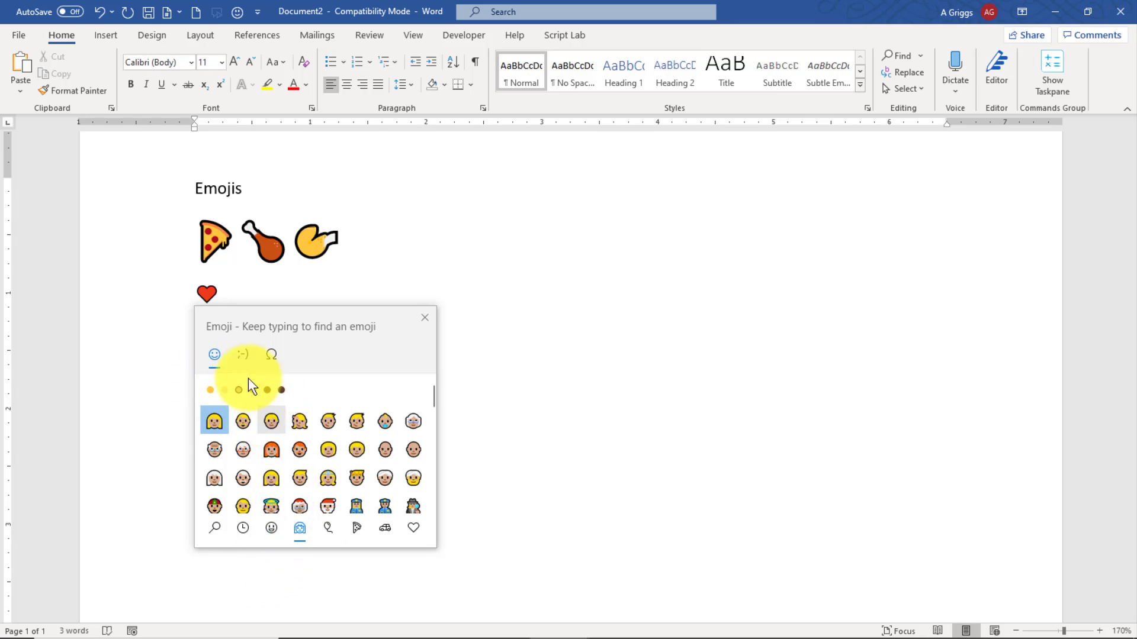
left_click(281, 390)
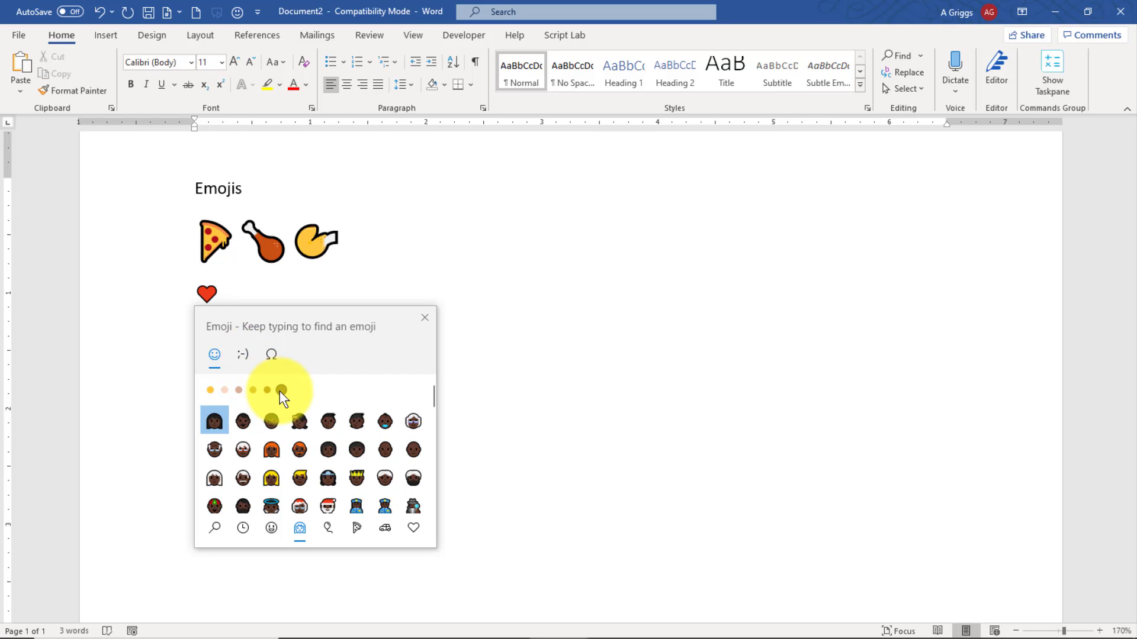
left_click(238, 390)
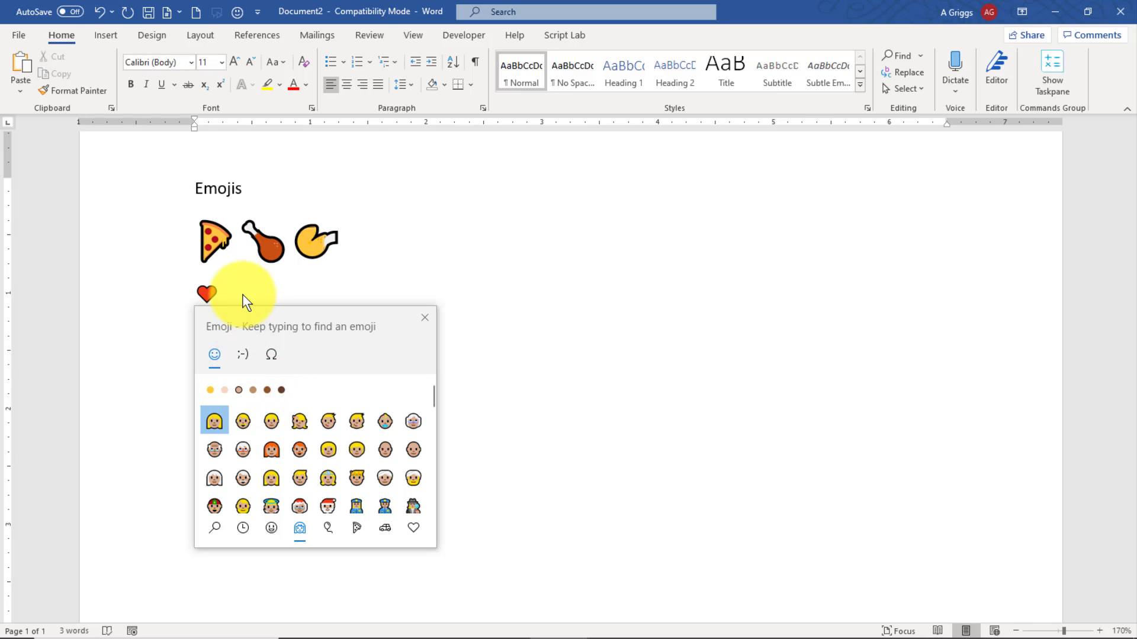
left_click(271, 450)
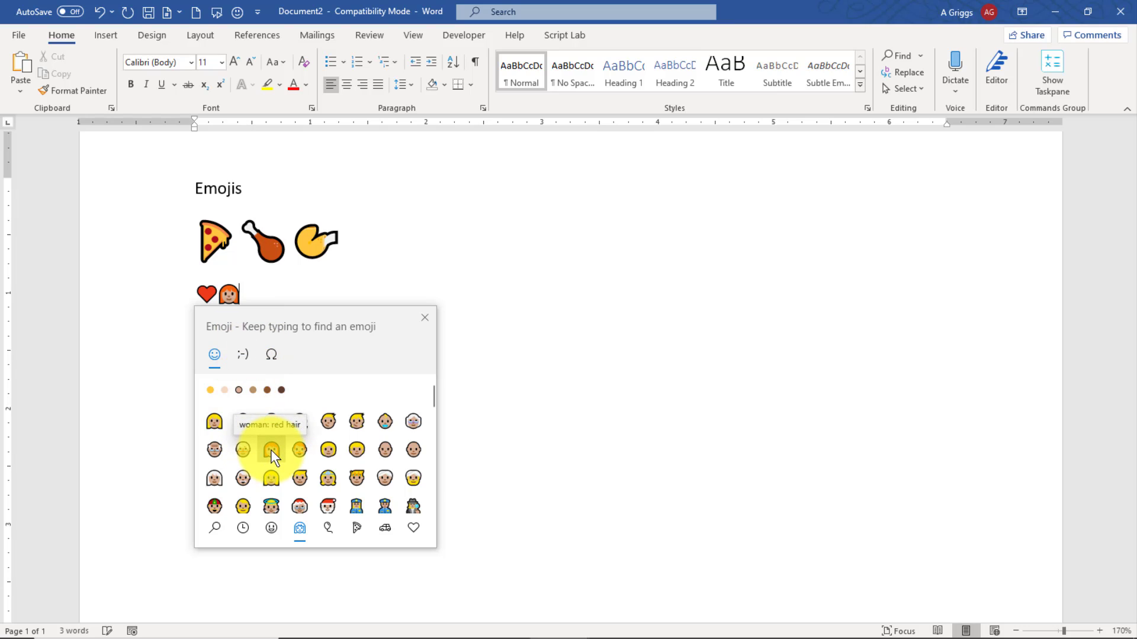
left_click(328, 480)
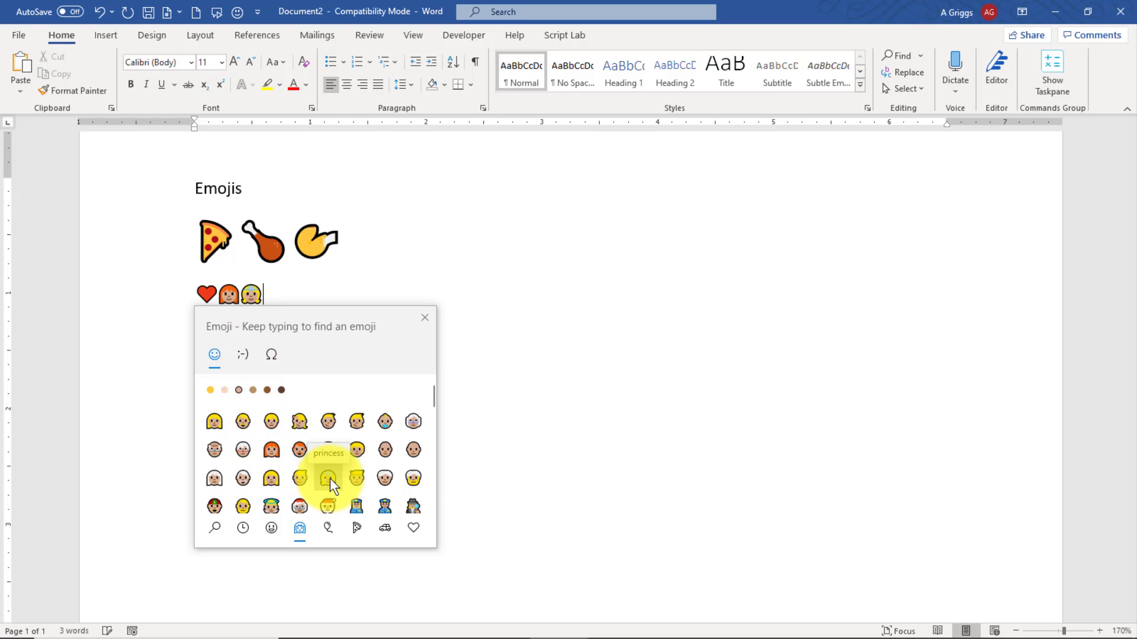
Add a crowned figure and two police officer emojis in the default yellow tone
left_click(209, 390)
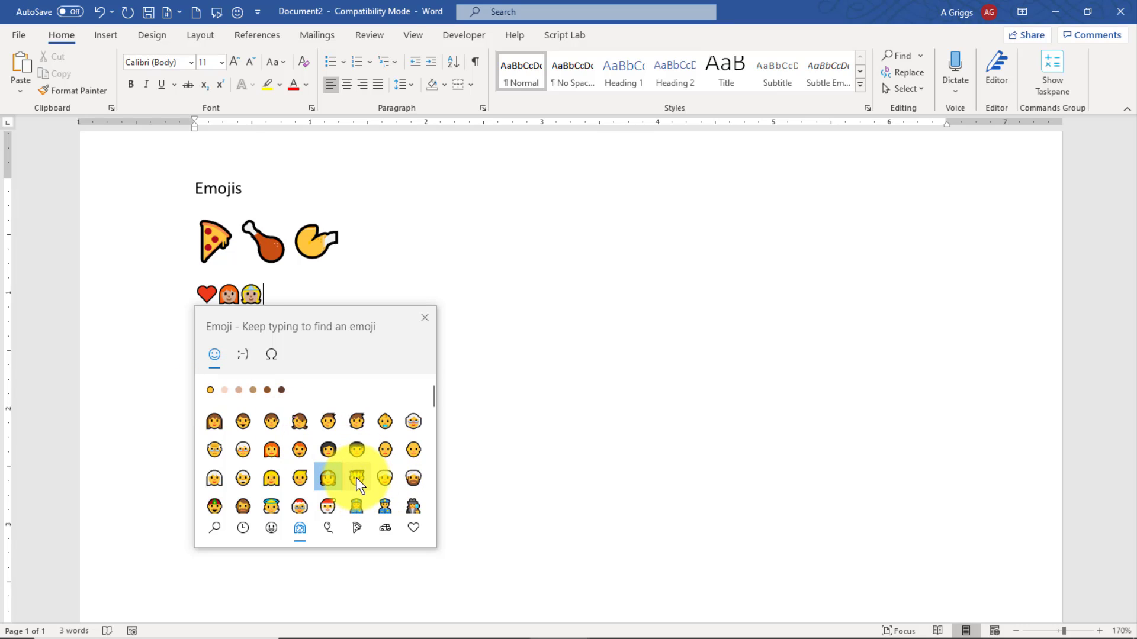
left_click(356, 477)
left_click(354, 502)
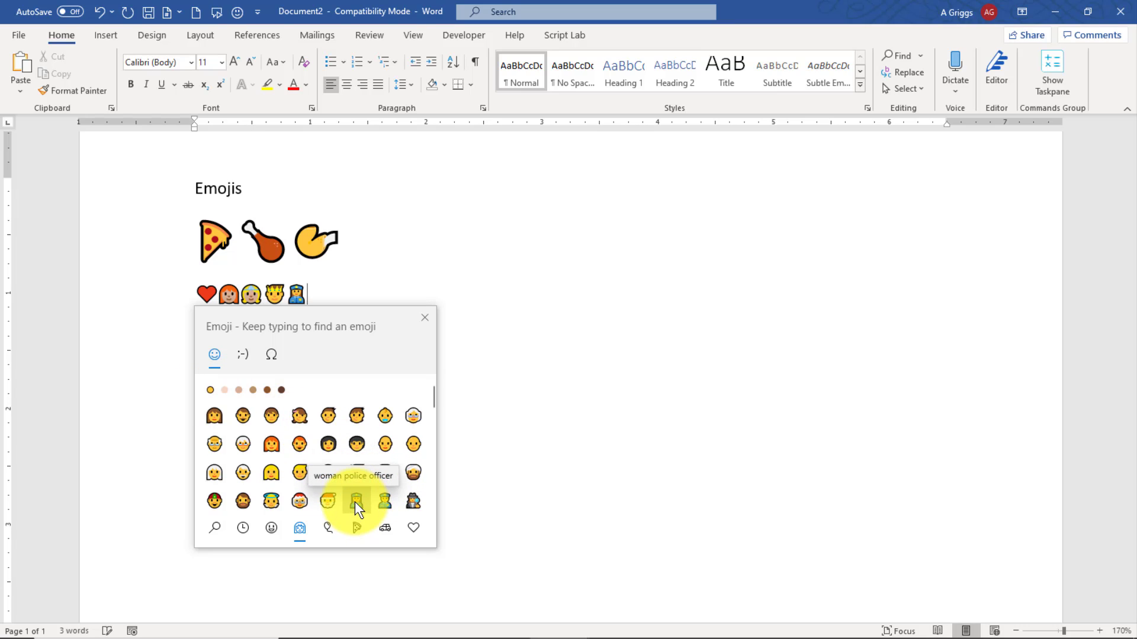
left_click(383, 505)
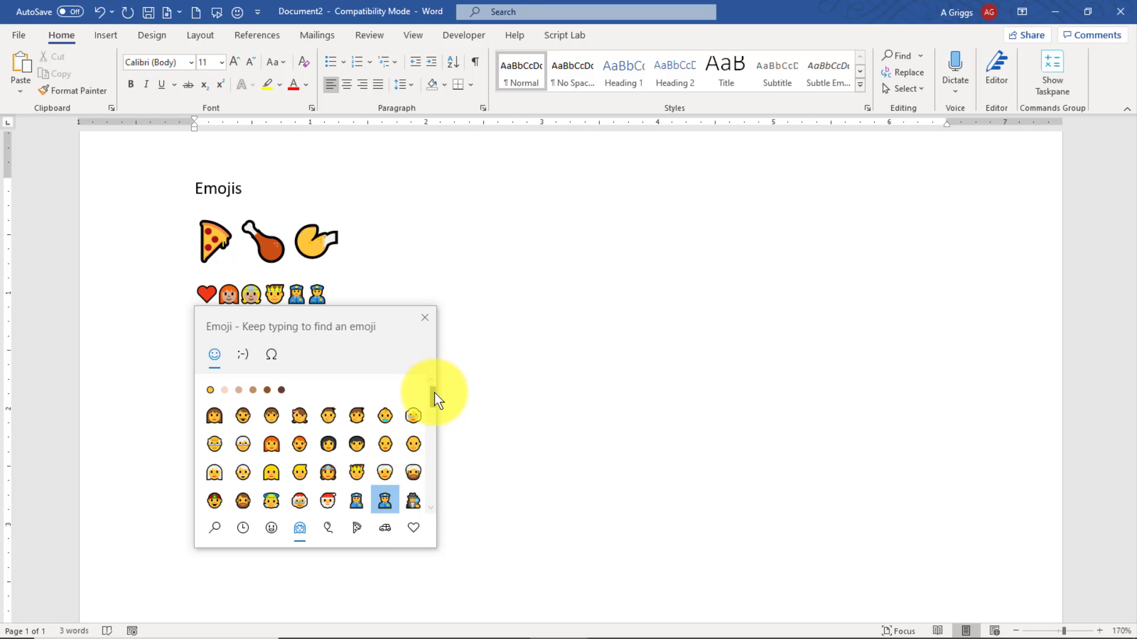
scroll(428, 401, "down", 3)
left_click_drag(430, 407, 440, 482)
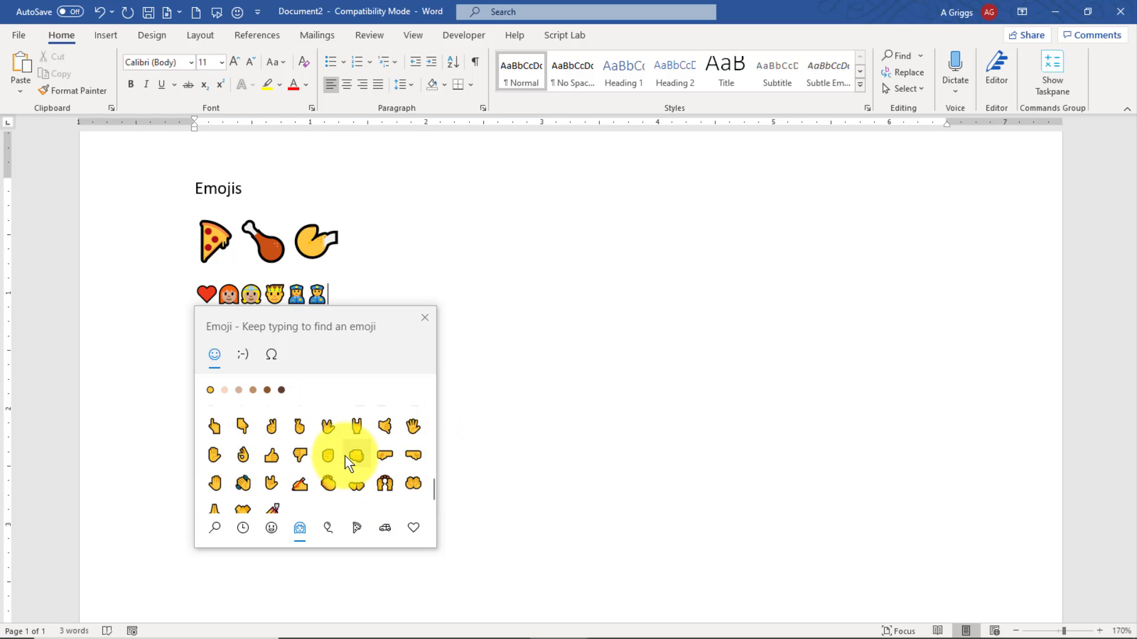
left_click(251, 389)
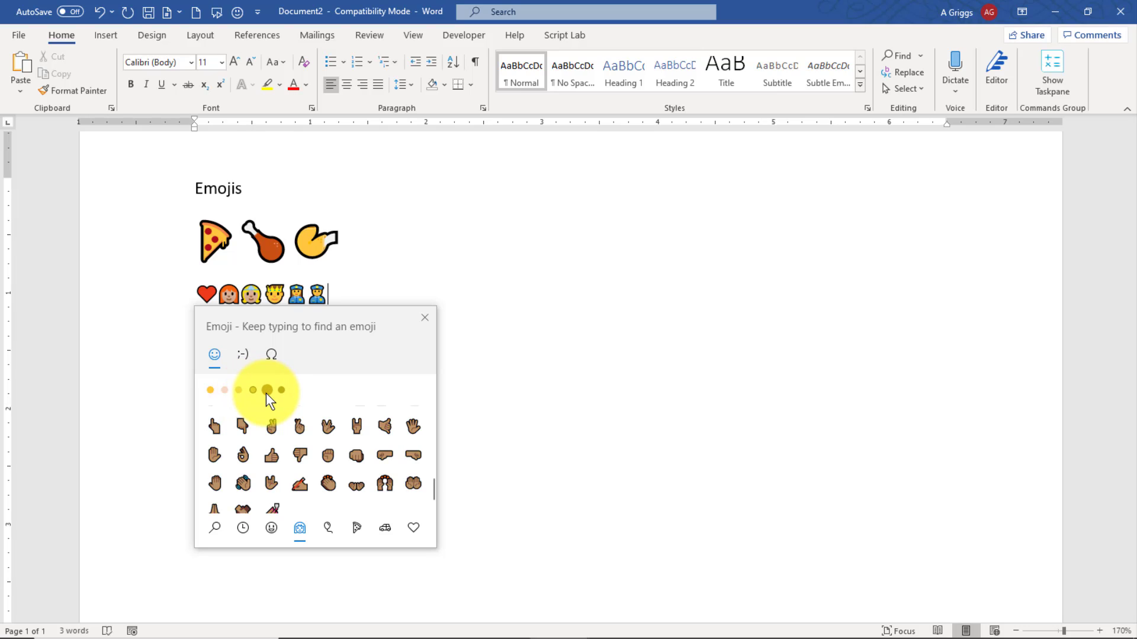
Insert the kissing kaomoji face after the emojis and close the emoji panel
left_click(266, 390)
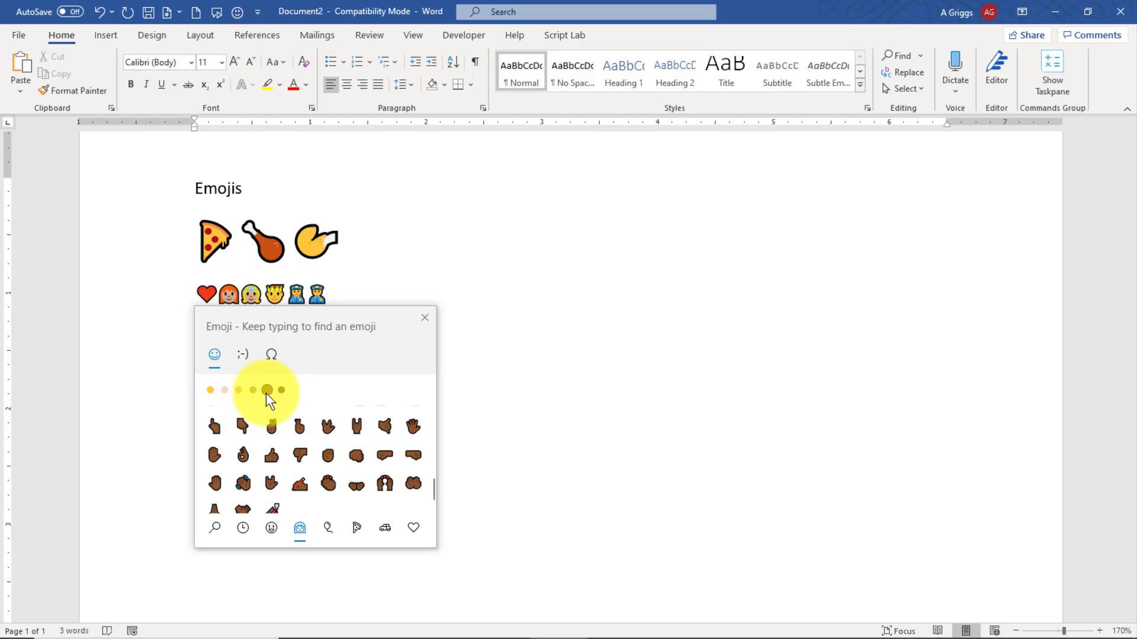
left_click(243, 355)
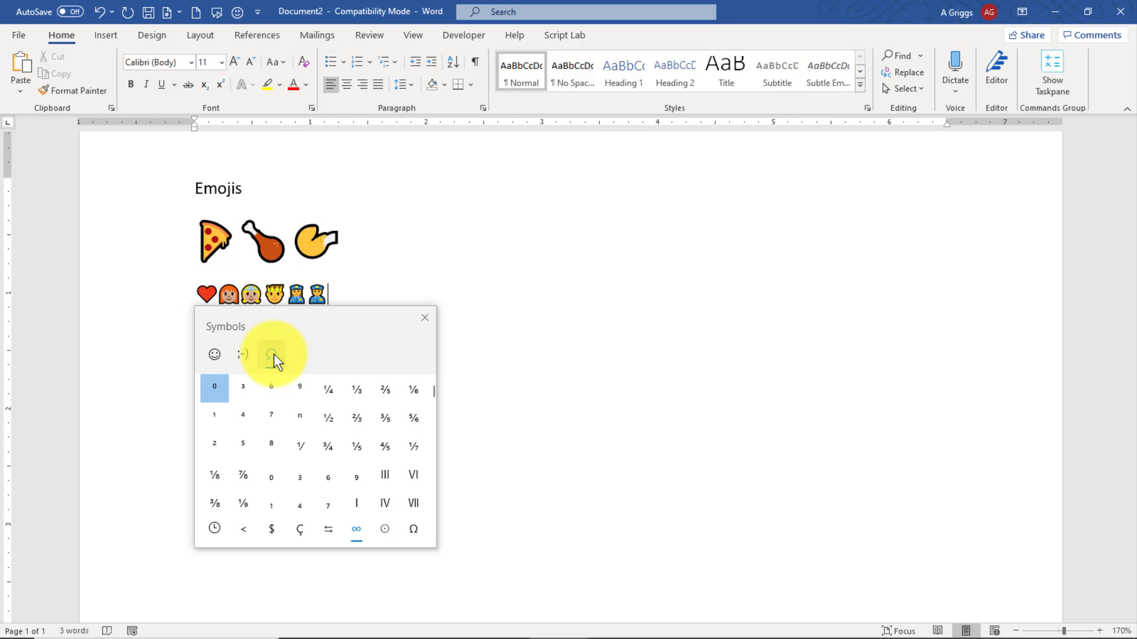
left_click(244, 354)
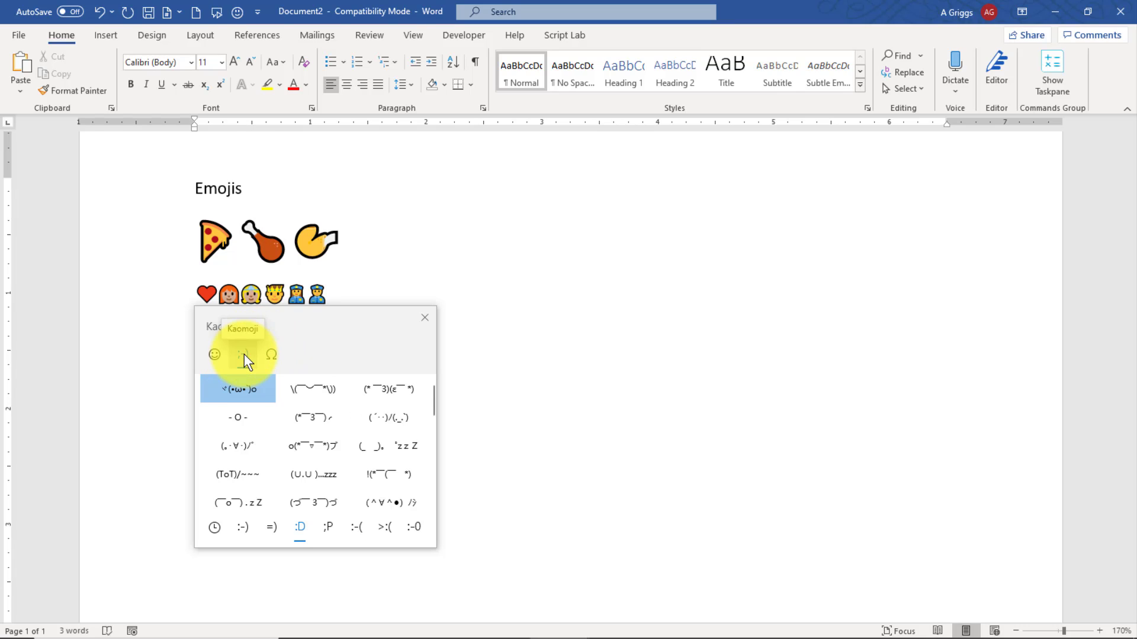
left_click(313, 417)
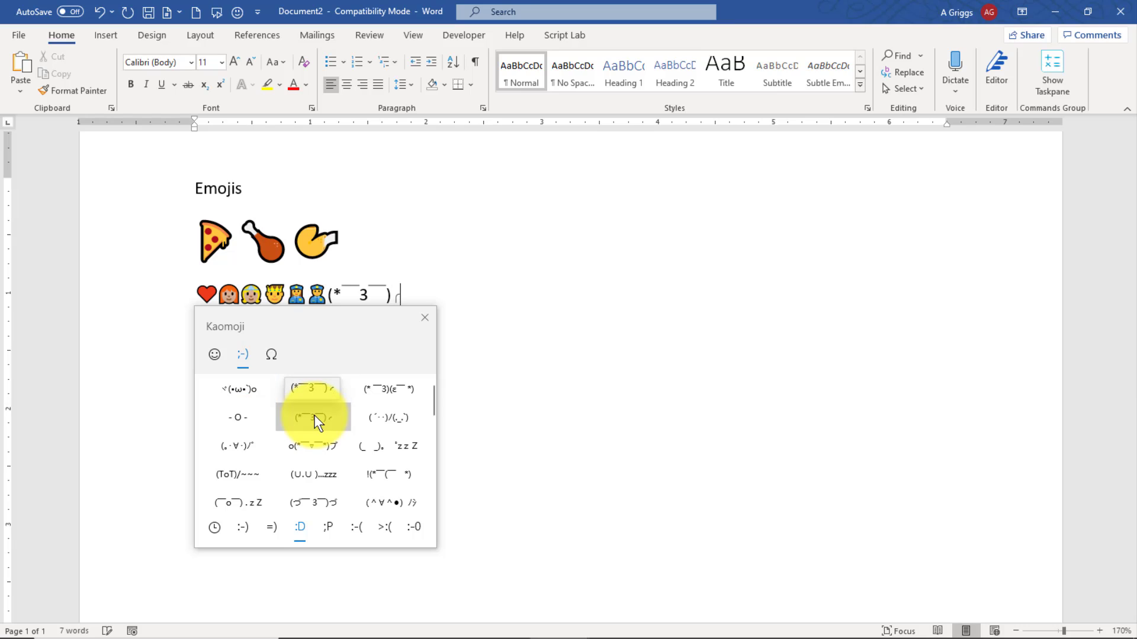
left_click(425, 318)
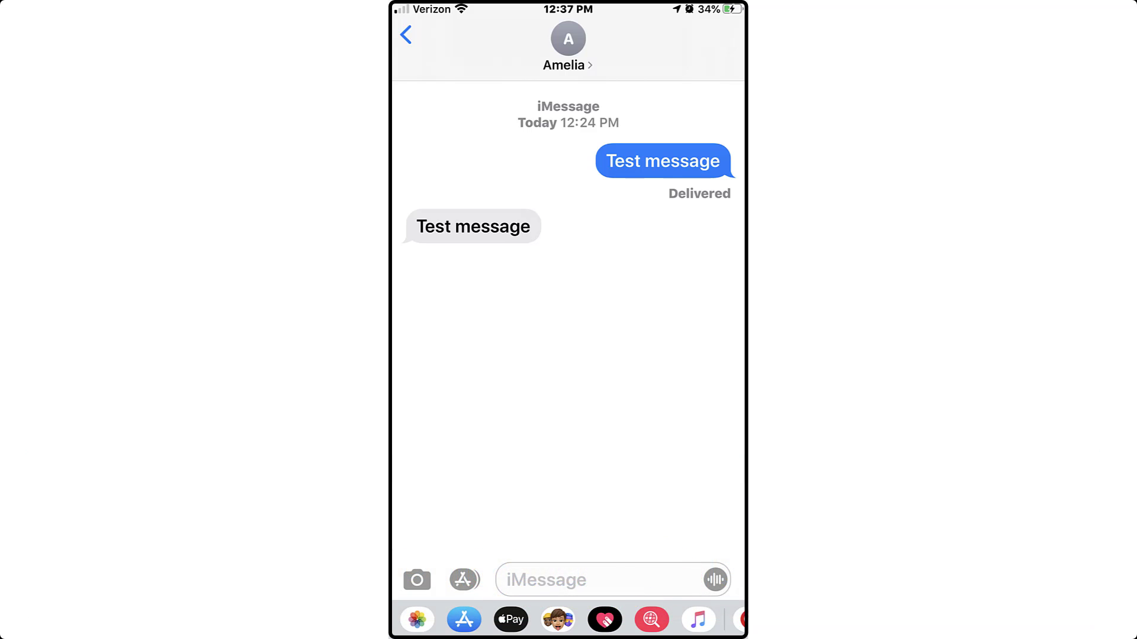
Bring up the keyboard for the iMessage field and switch it to the emoji keyboard
left_click(592, 580)
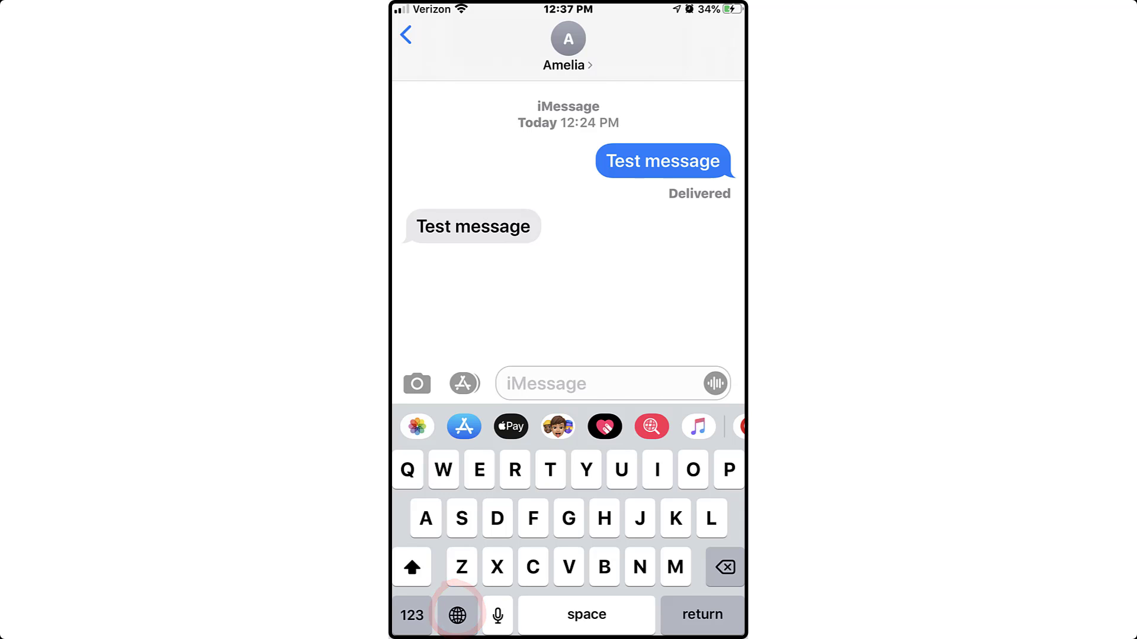
left_click(457, 615)
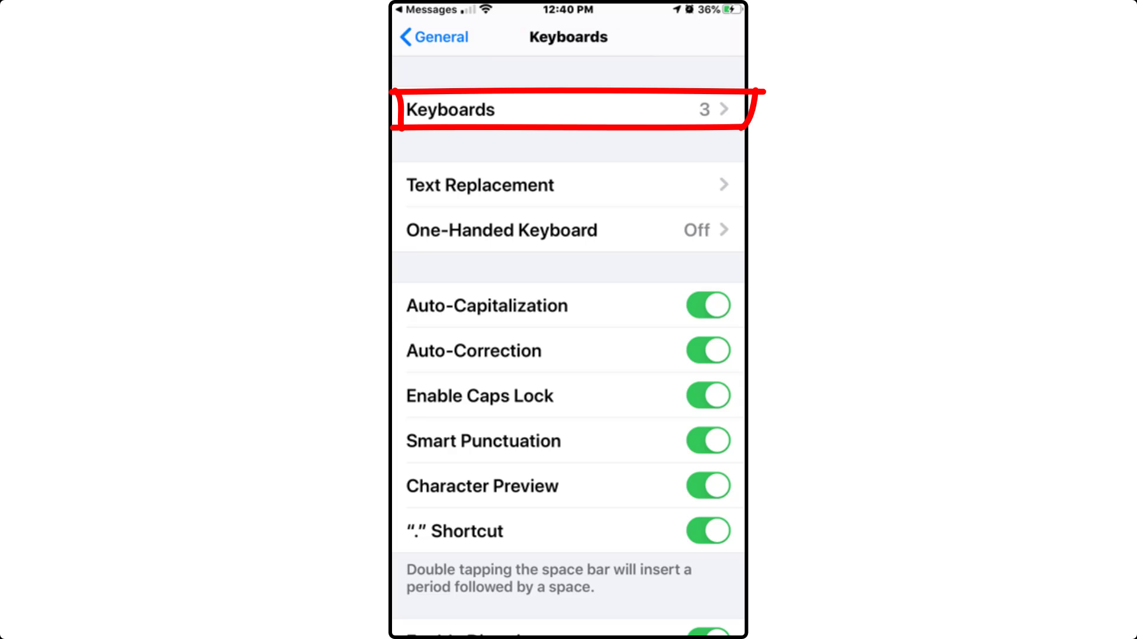
Show the installed keyboards list: English (US), Emoji and Bitmoji
left_click(450, 109)
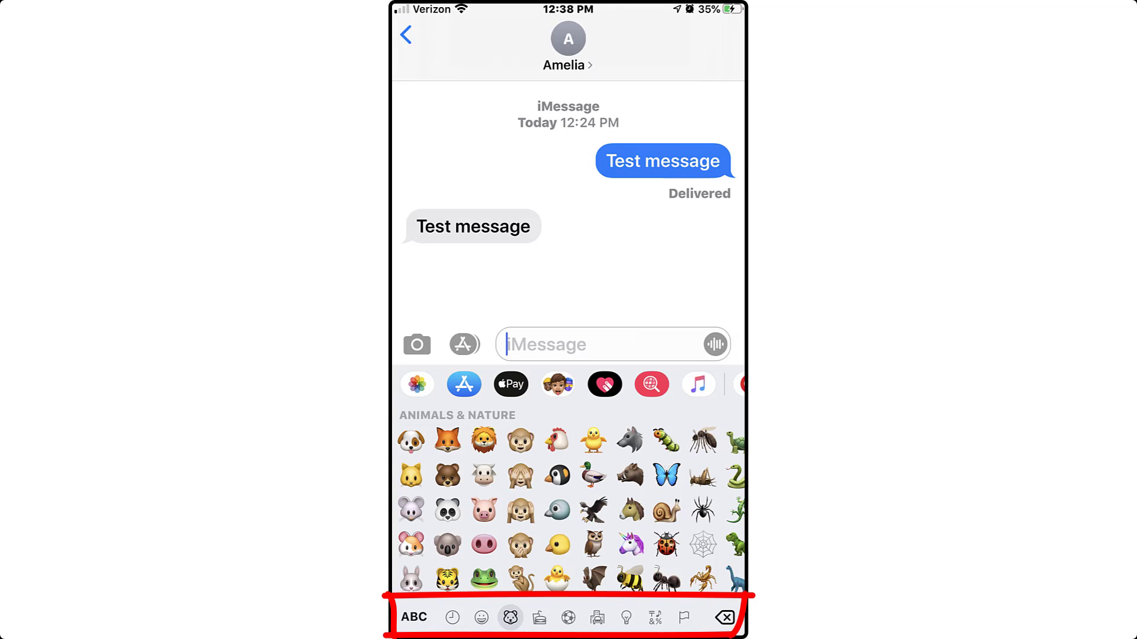
Swipe the emoji keyboard past Food & Drink and Objects to the Symbols hearts
scroll(568, 509, "right", 5)
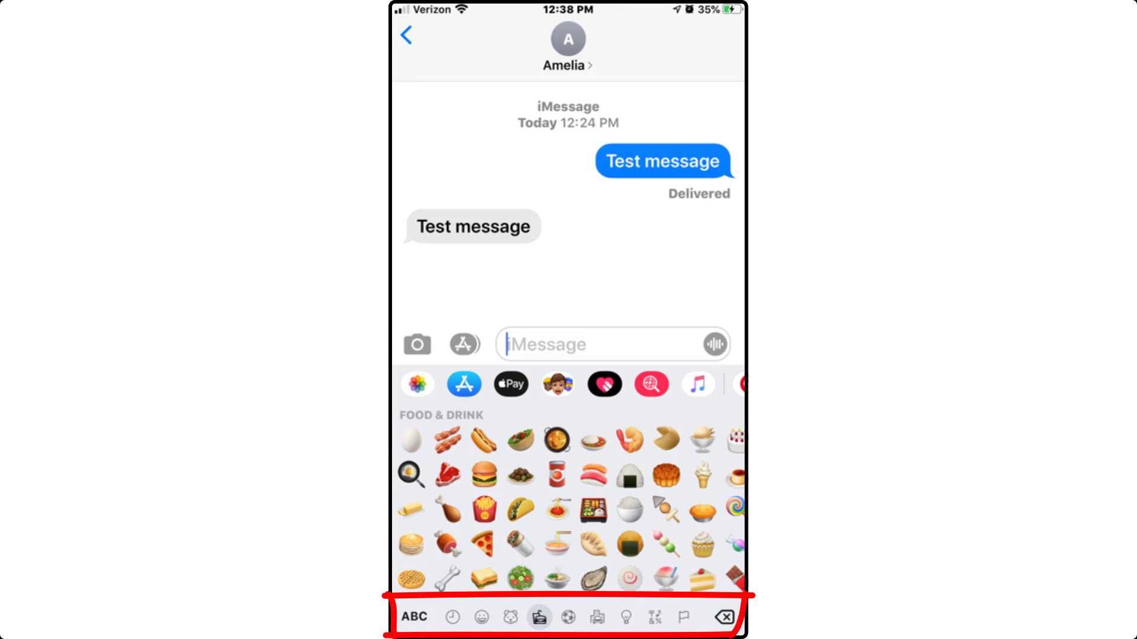
scroll(569, 509, "right", 5)
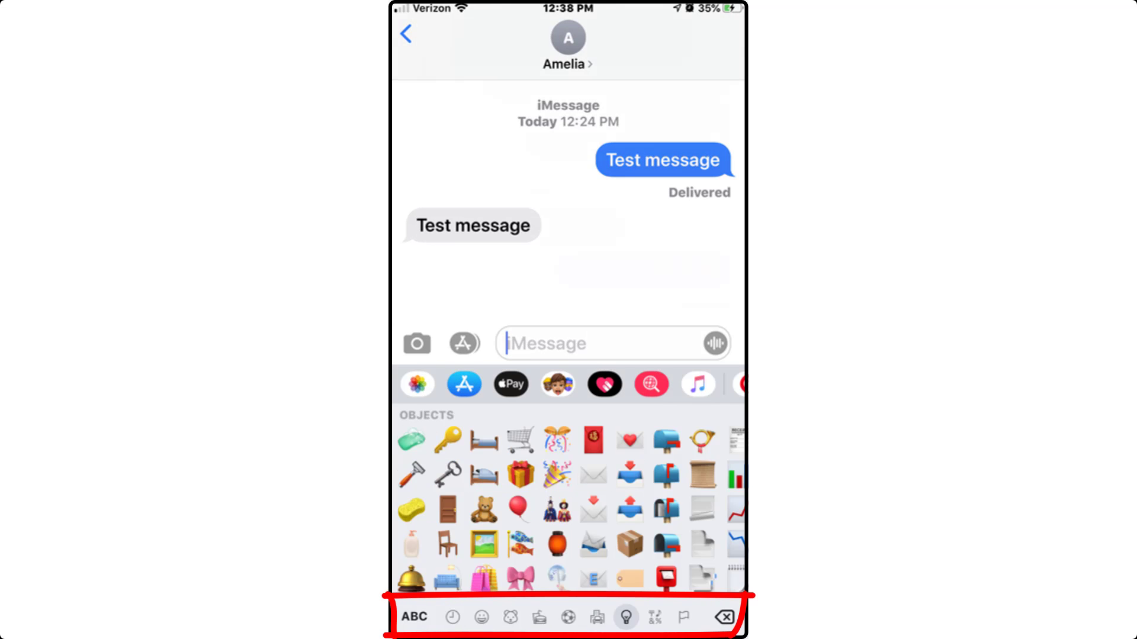
scroll(568, 510, "right", 5)
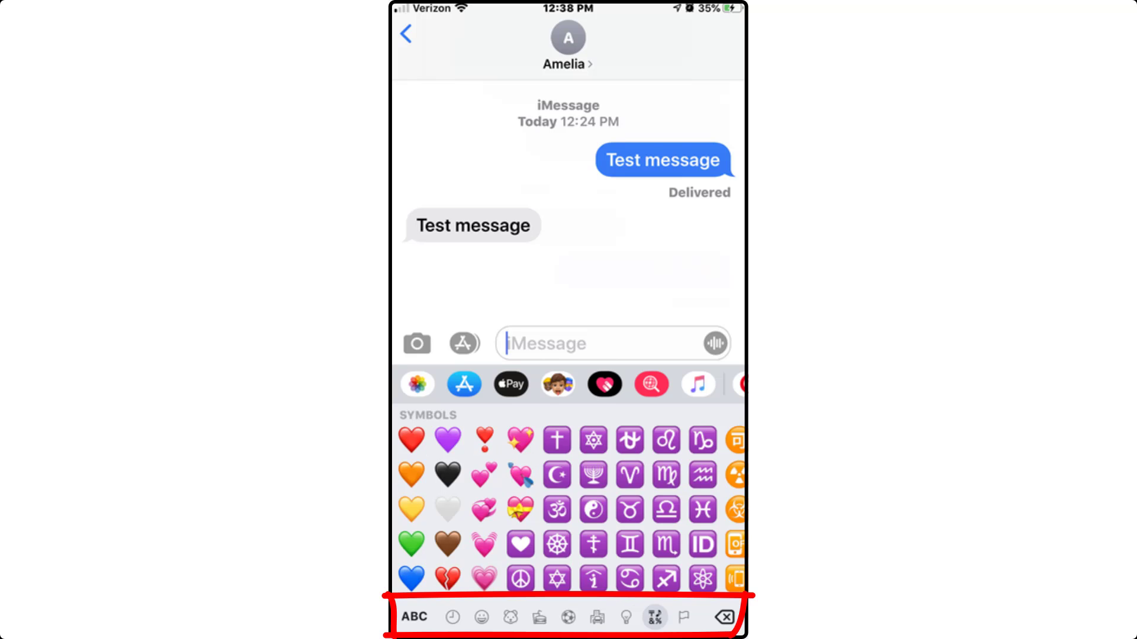